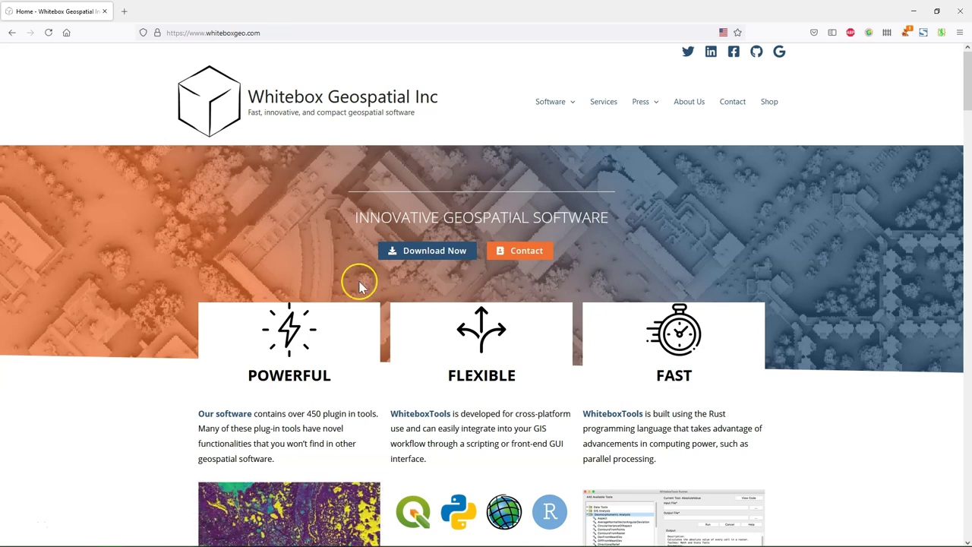
Browse the Whitebox Geospatial site and go to the WhiteboxTools download page
scroll(189, 285, "down", 5)
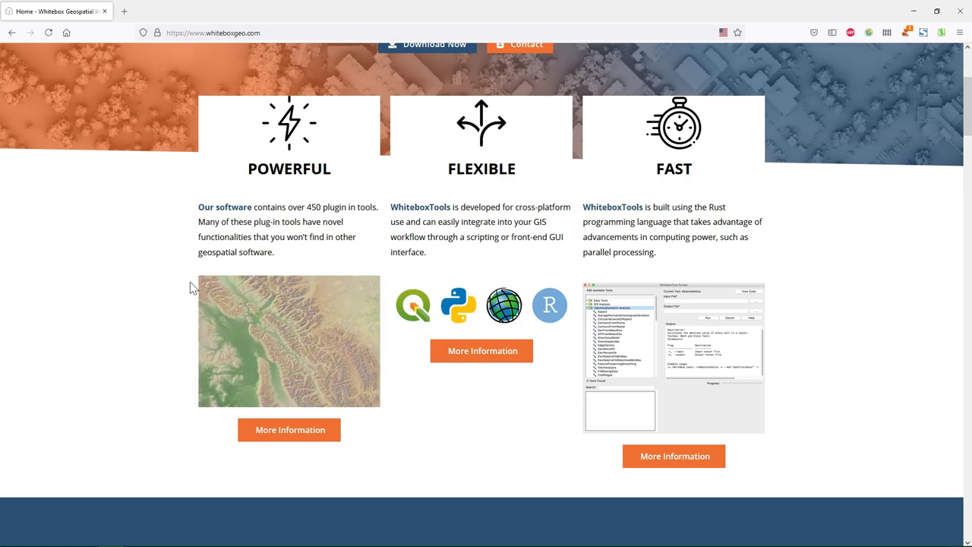
scroll(191, 288, "down", 15)
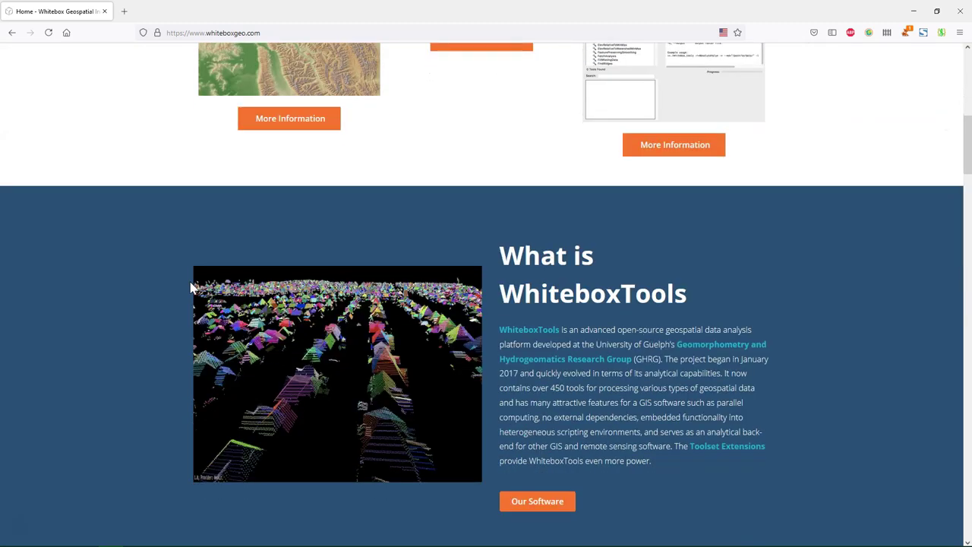
scroll(192, 286, "down", 5)
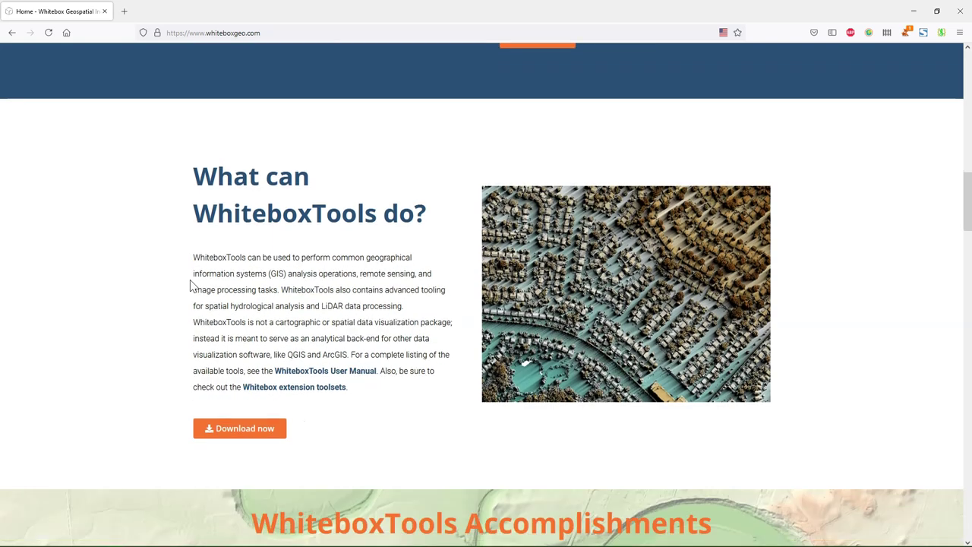
scroll(191, 286, "down", 3)
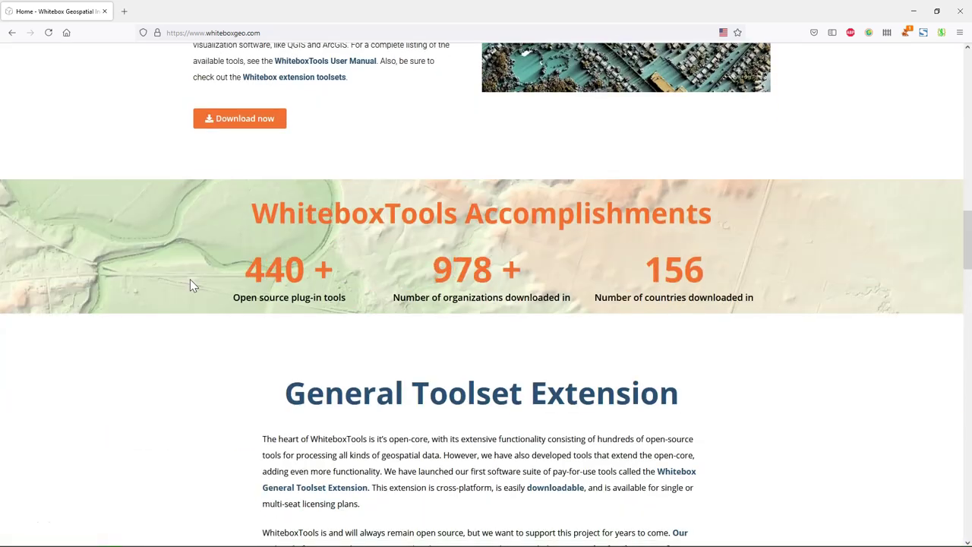
scroll(192, 286, "down", 6)
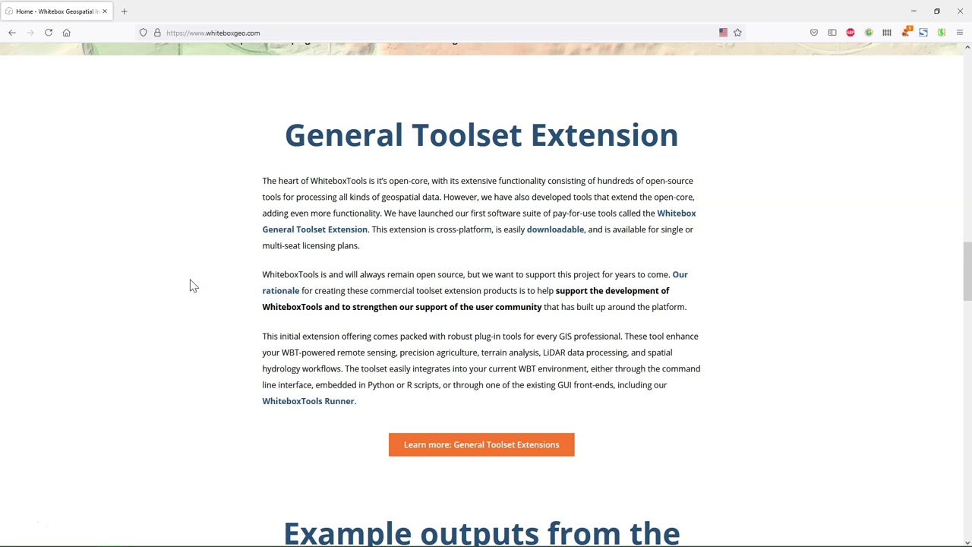
scroll(191, 286, "down", 10)
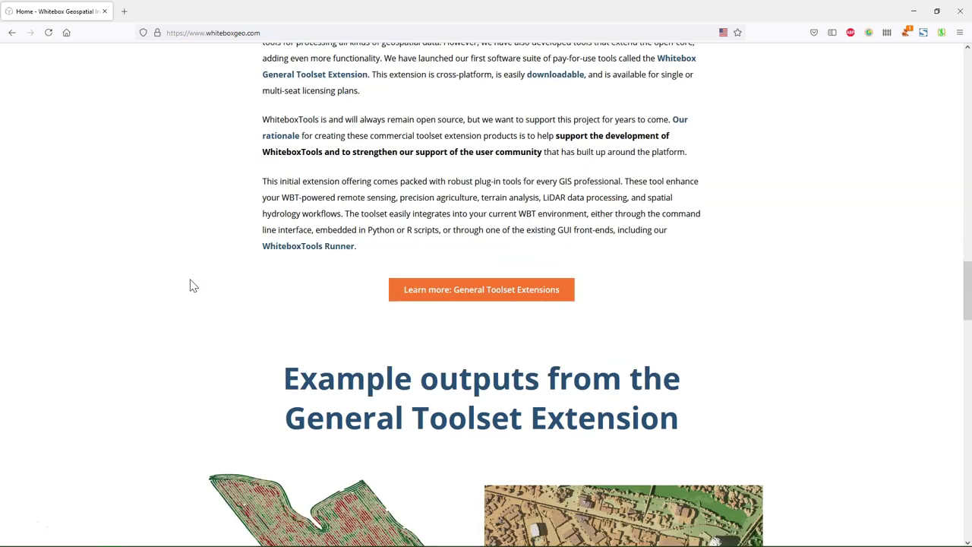
scroll(191, 286, "down", 1)
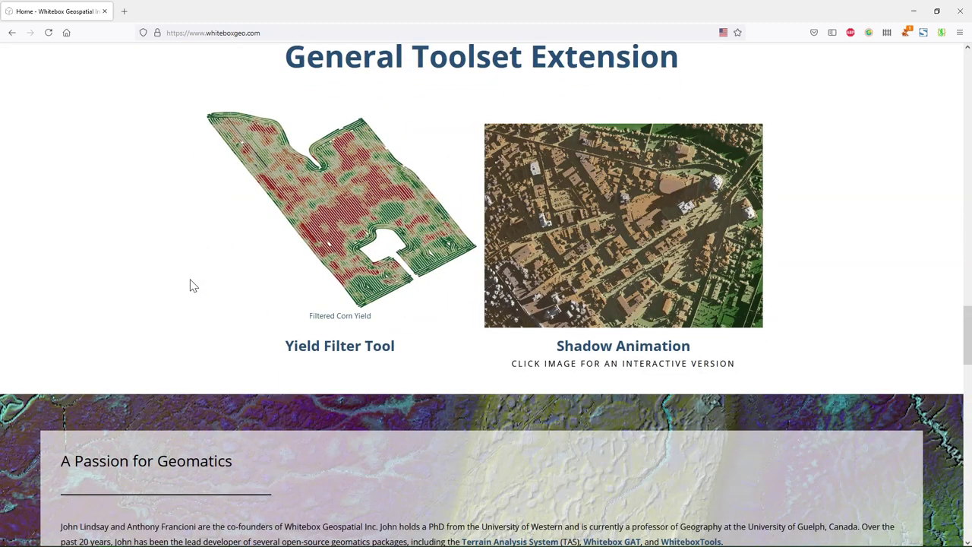
scroll(191, 286, "down", 3)
scroll(189, 278, "down", 1)
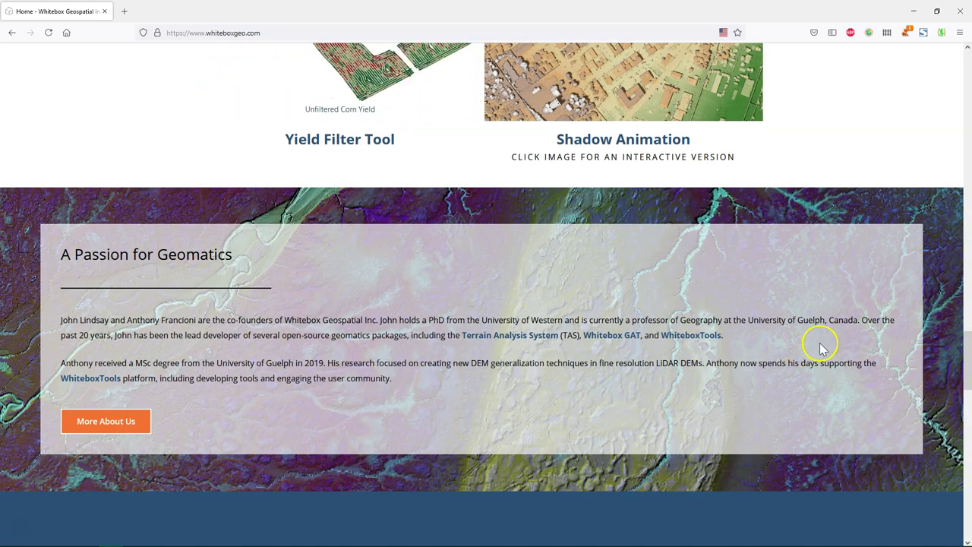
scroll(858, 353, "up", 3)
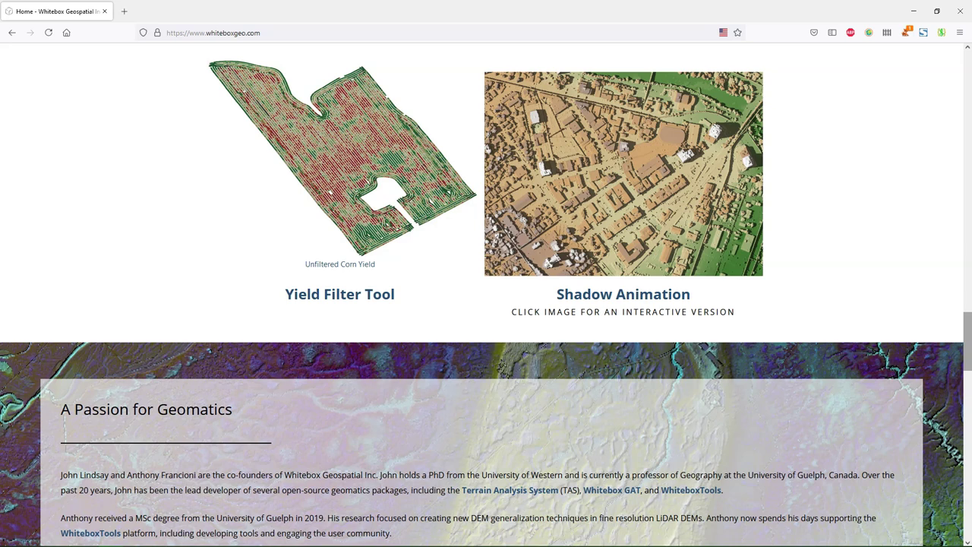
left_click_drag(963, 337, 964, 50)
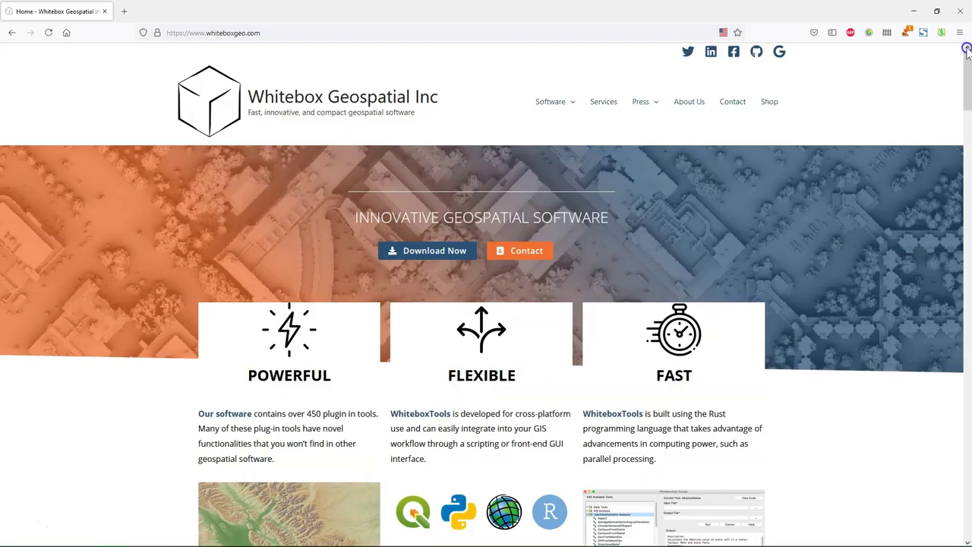
left_click(421, 257)
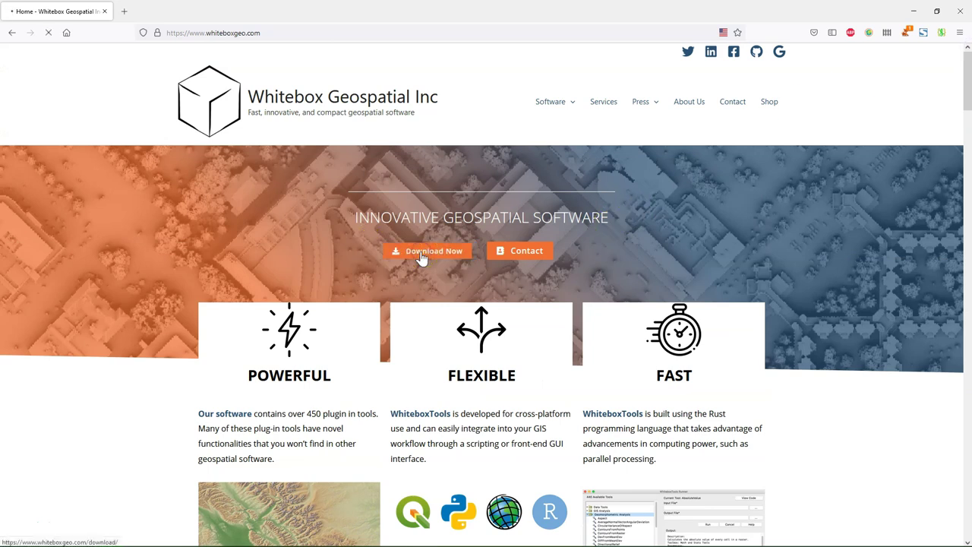
left_click(421, 257)
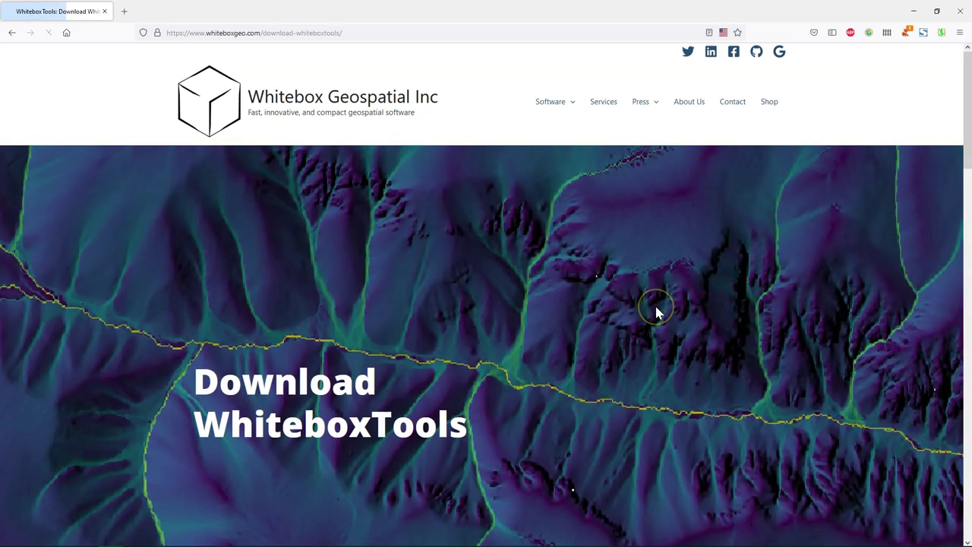
scroll(451, 269, "down", 6)
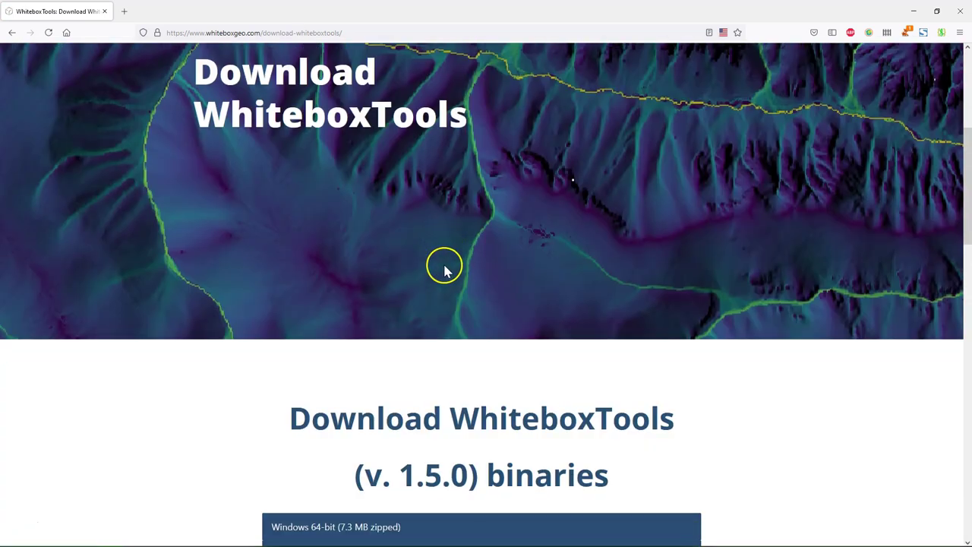
scroll(445, 273, "down", 2)
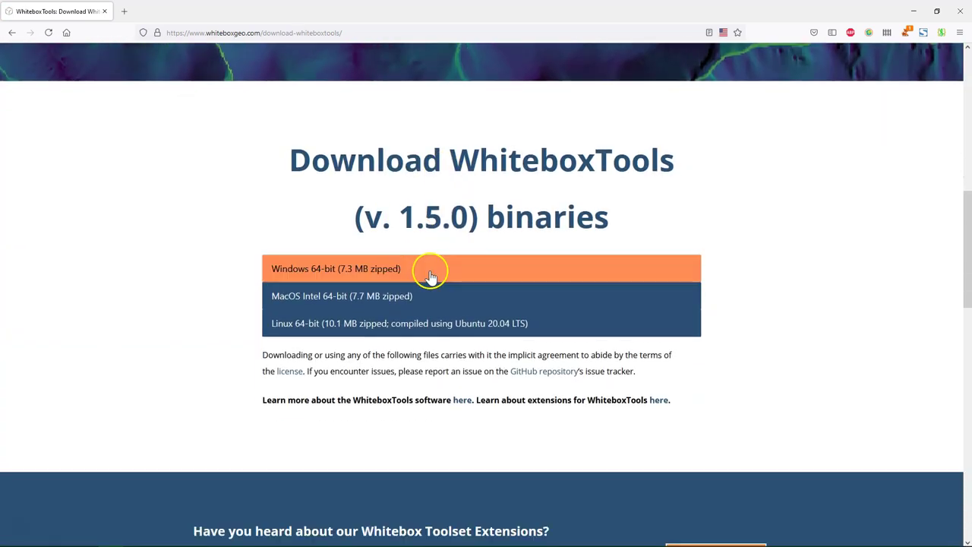
Choose the Windows 64-bit binaries, fill in the name and e-mail fields, and submit the download form
left_click(309, 271)
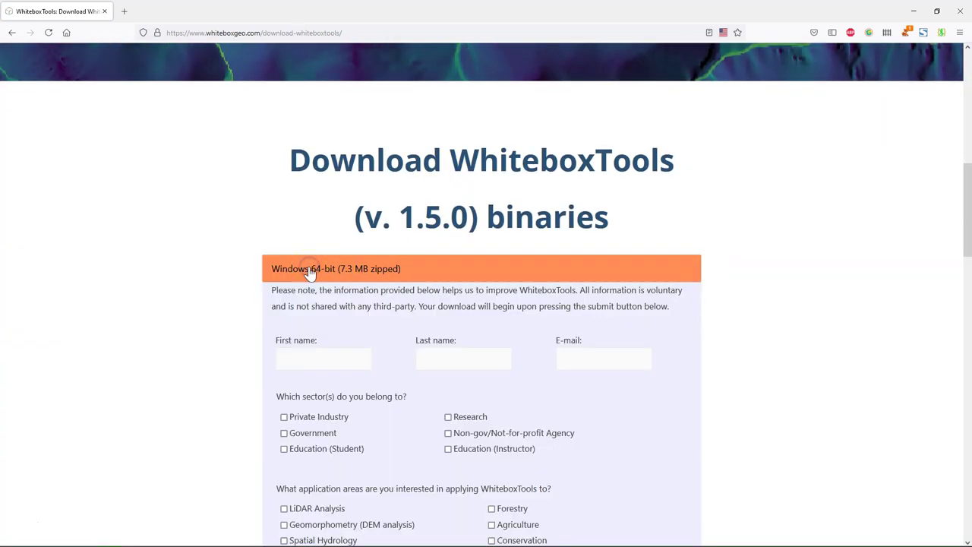
scroll(247, 273, "down", 2)
scroll(247, 273, "down", 1)
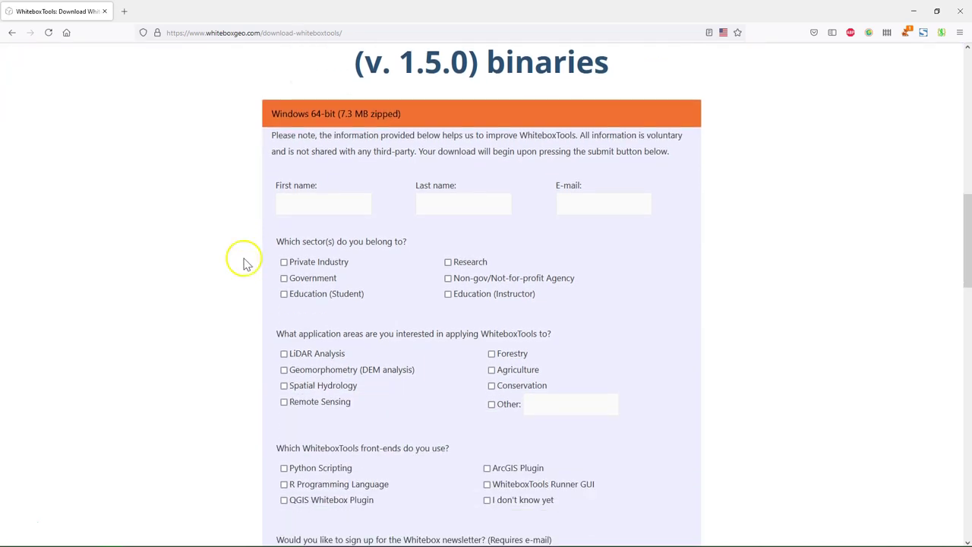
left_click(314, 202)
left_click(604, 204)
scroll(619, 357, "down", 1)
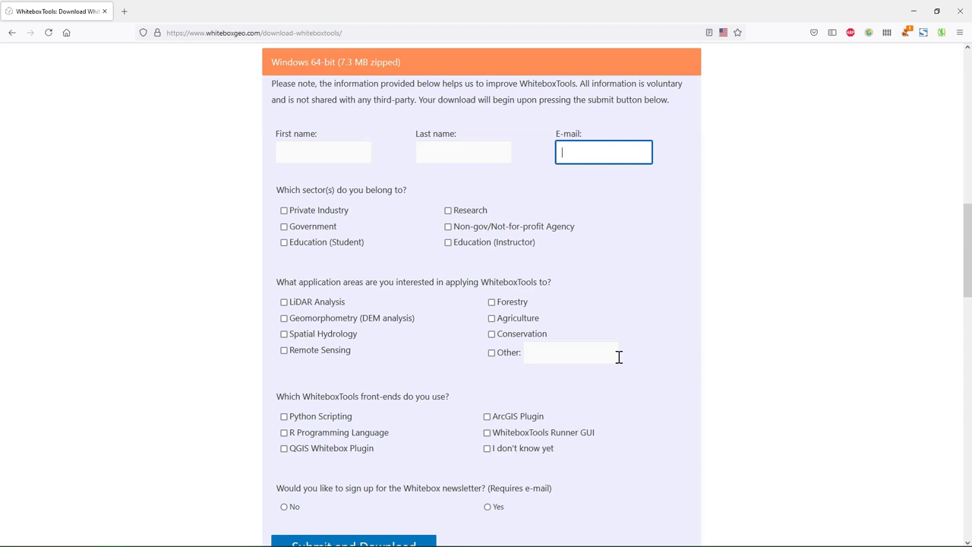
scroll(619, 357, "down", 3)
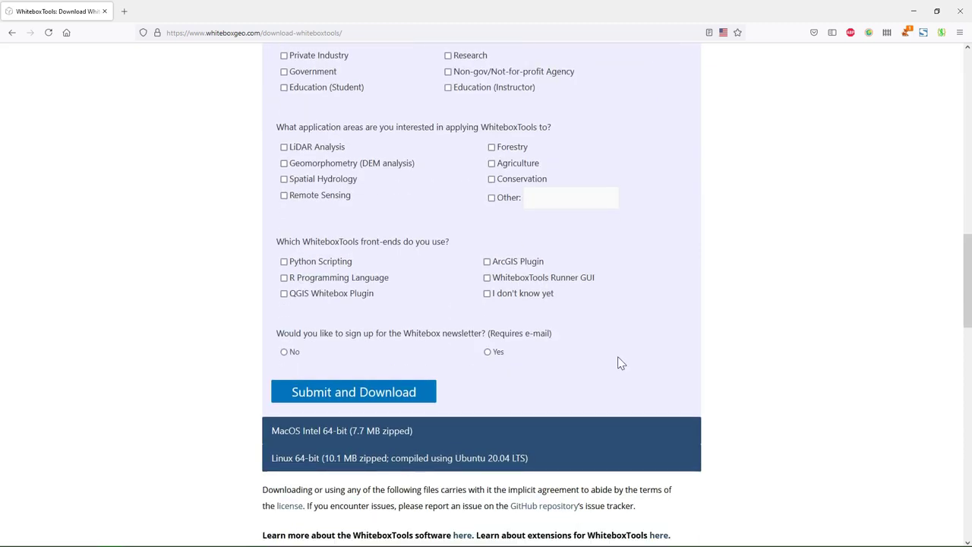
left_click(391, 395)
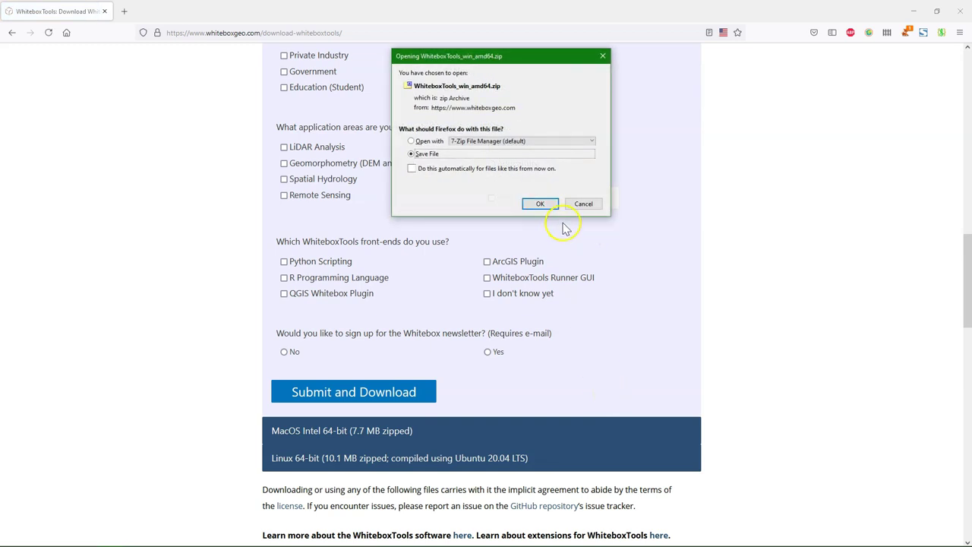
Save WhiteboxTools_win_amd64.zip to disk and open it in 7-Zip
left_click(545, 206)
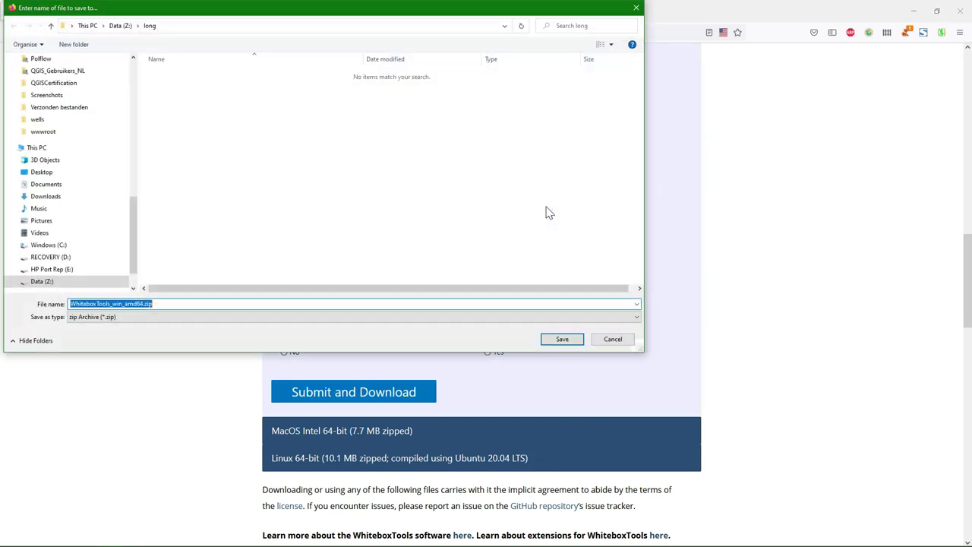
key("Return")
left_click(700, 60)
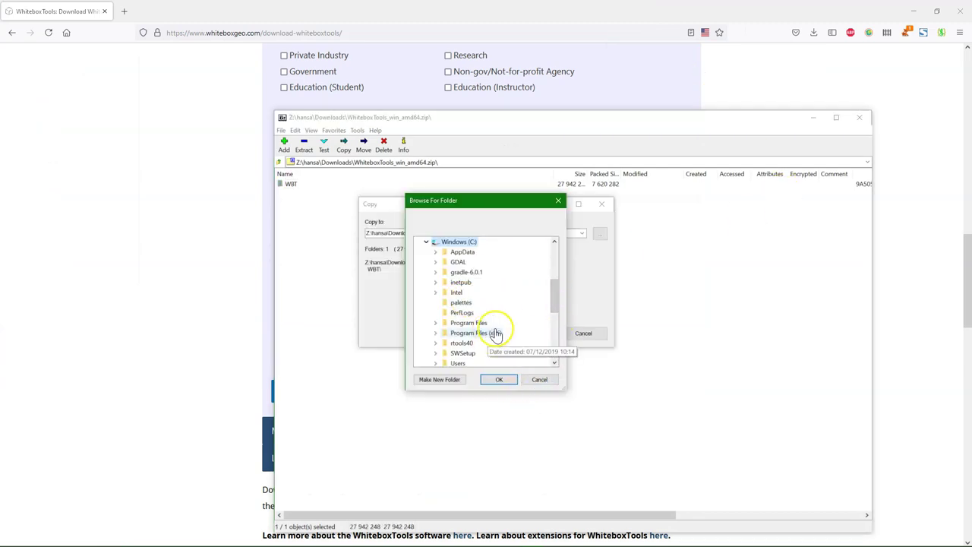
Copy the archive's WBT folder to drive C: and close the 7-Zip window
left_click(498, 380)
left_click(529, 333)
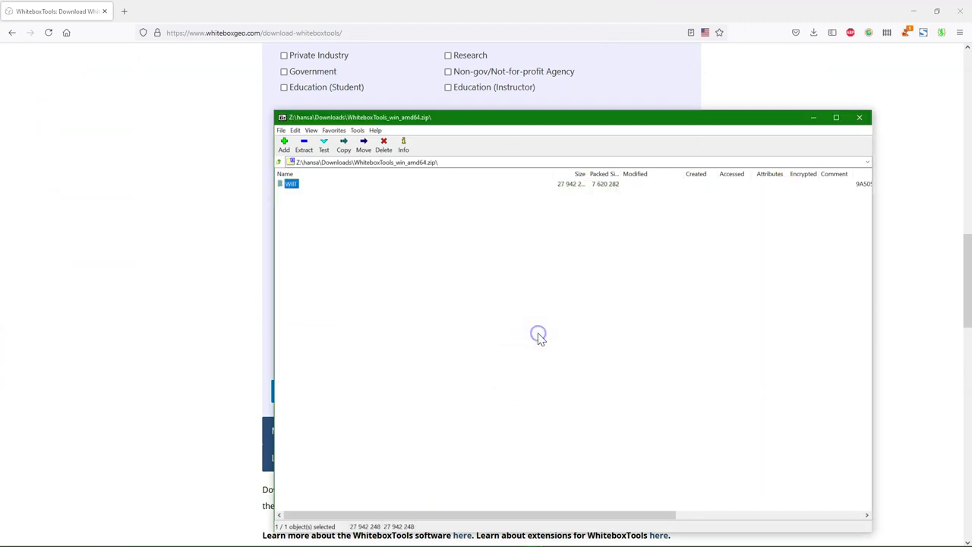
left_click(860, 118)
scroll(460, 386, "down", 2)
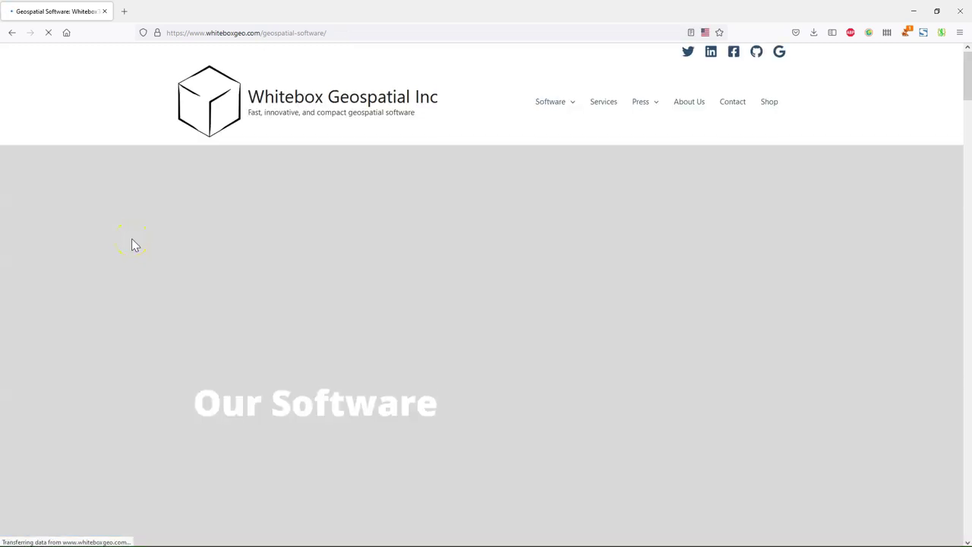
Scroll to 'Integrating into your workflow' and open the QGIS Plugin 'Learn more' guide
scroll(402, 278, "down", 6)
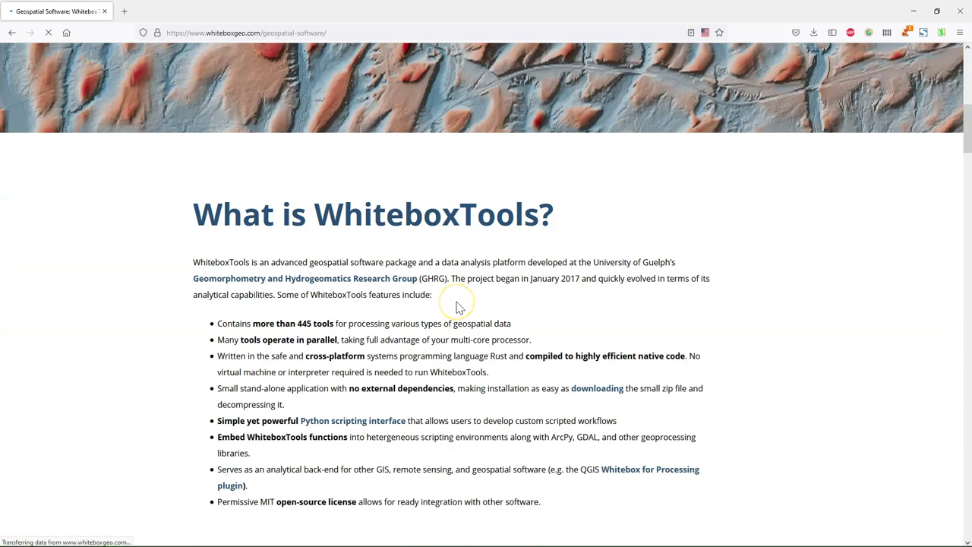
scroll(458, 306, "down", 5)
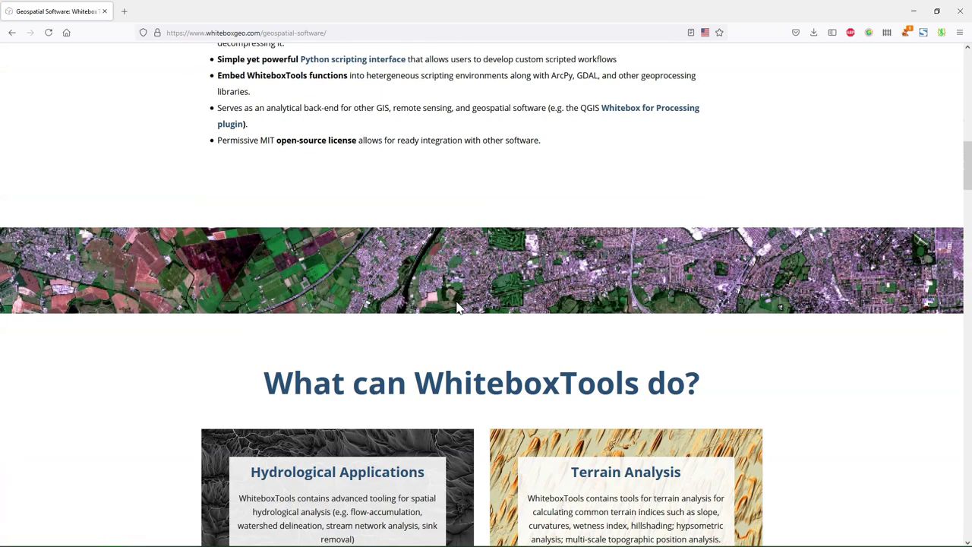
scroll(458, 306, "down", 2)
scroll(145, 239, "down", 2)
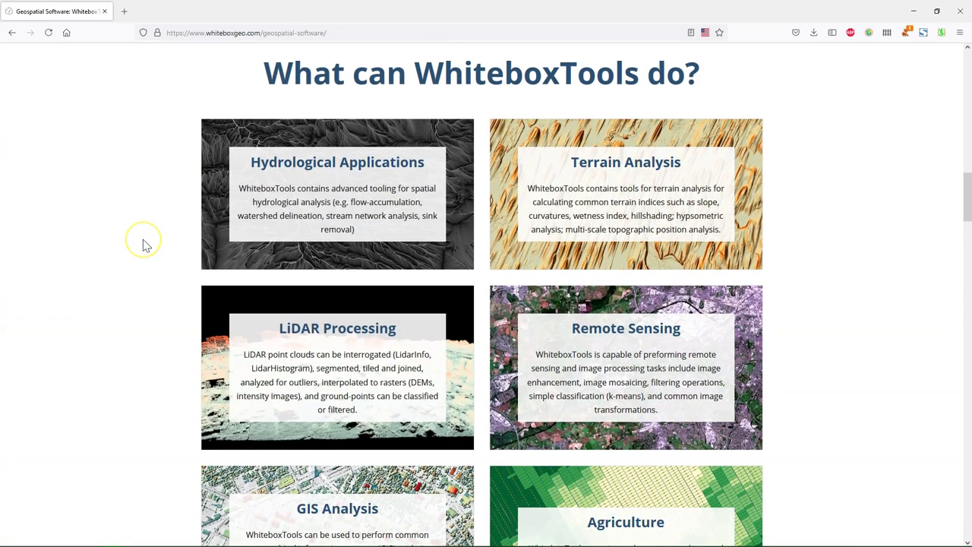
scroll(144, 240, "down", 1)
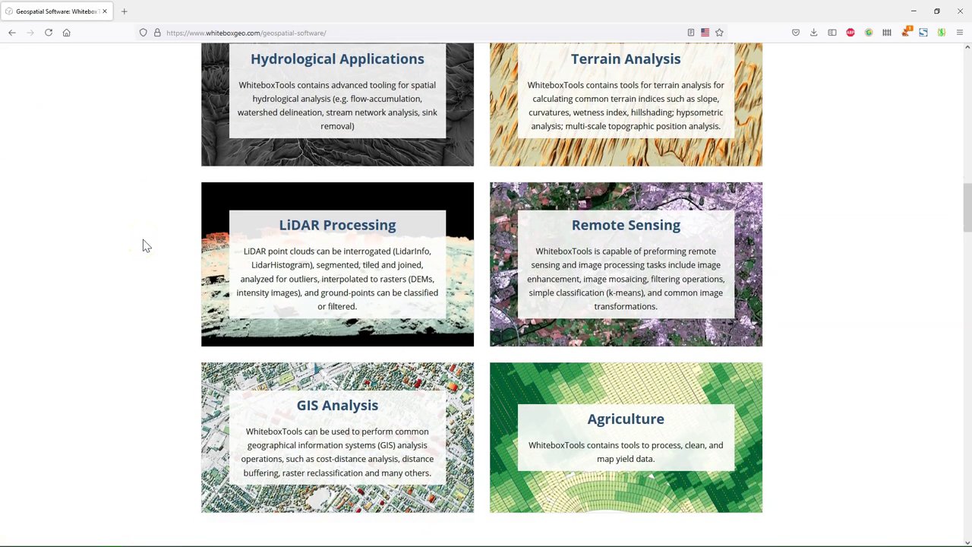
scroll(143, 241, "down", 2)
scroll(147, 245, "down", 5)
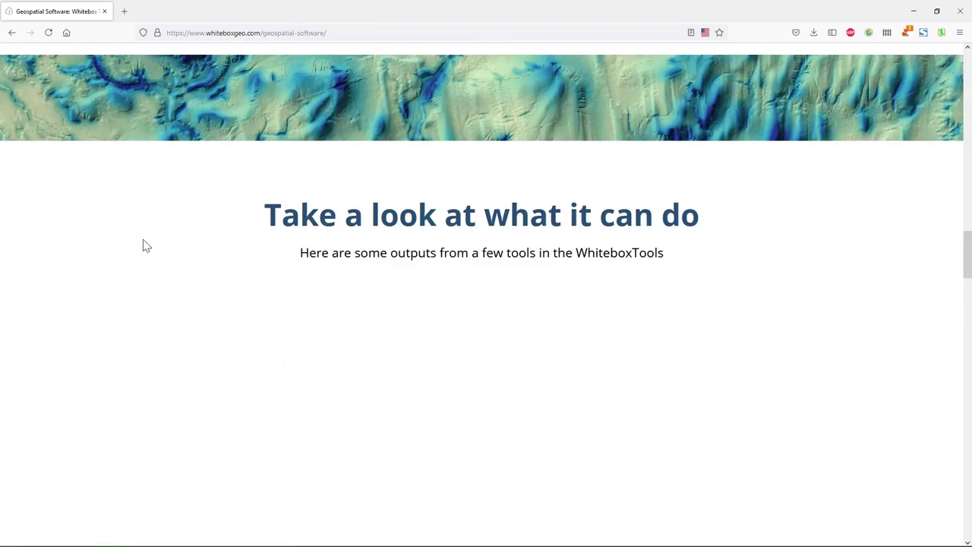
scroll(146, 245, "down", 2)
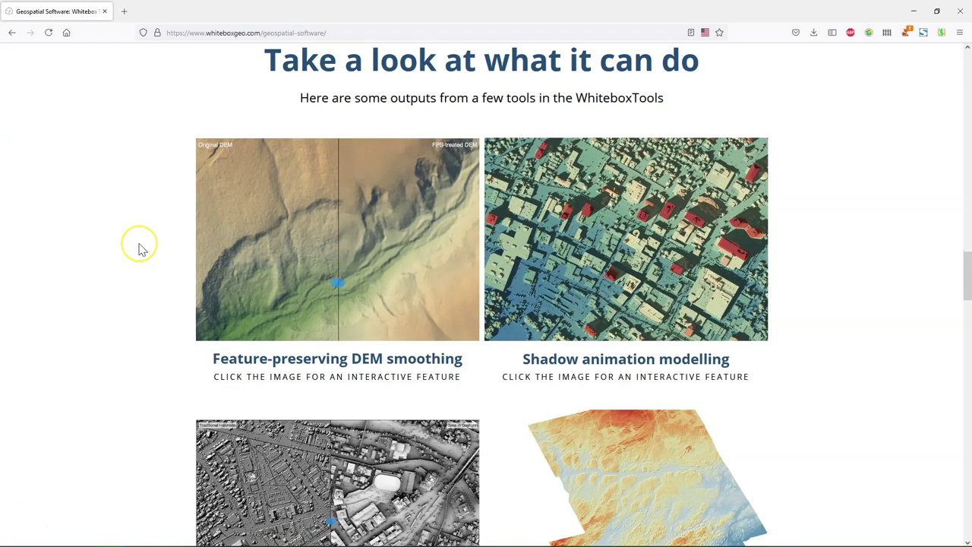
scroll(144, 246, "down", 2)
scroll(140, 249, "down", 6)
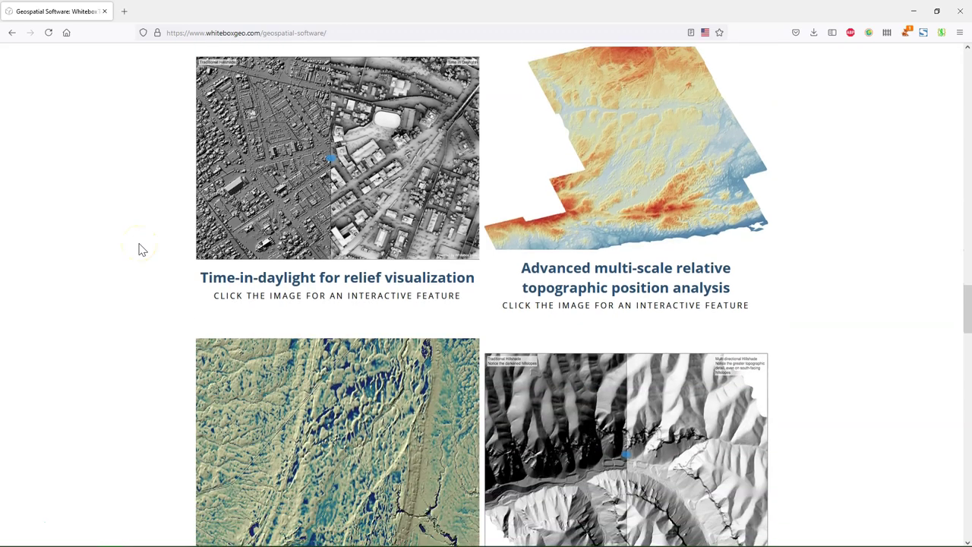
scroll(140, 249, "down", 1)
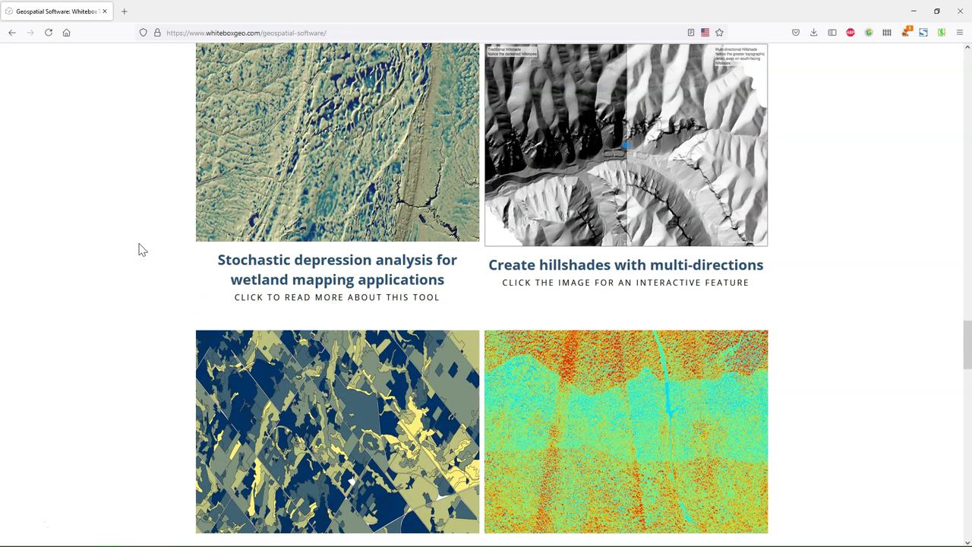
scroll(139, 249, "down", 8)
scroll(139, 249, "down", 7)
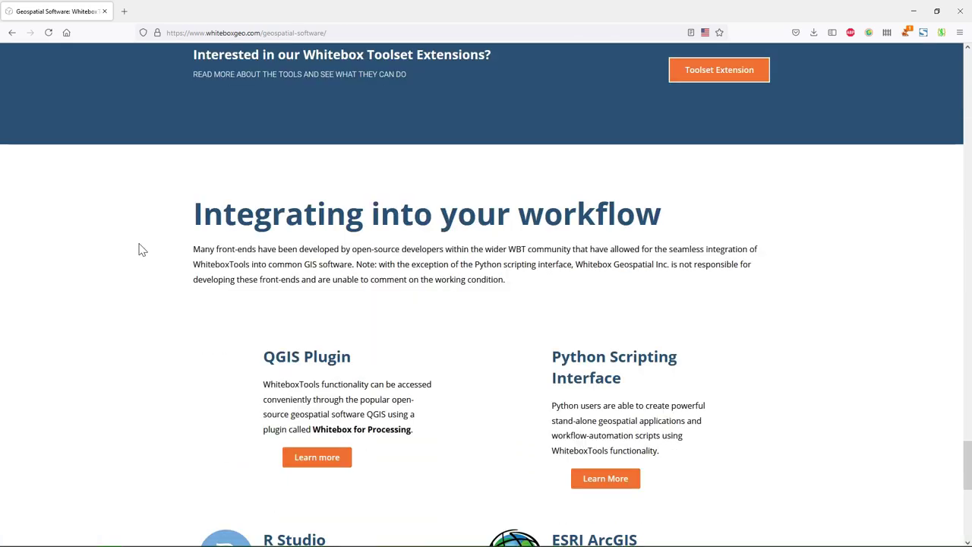
scroll(142, 265, "down", 3)
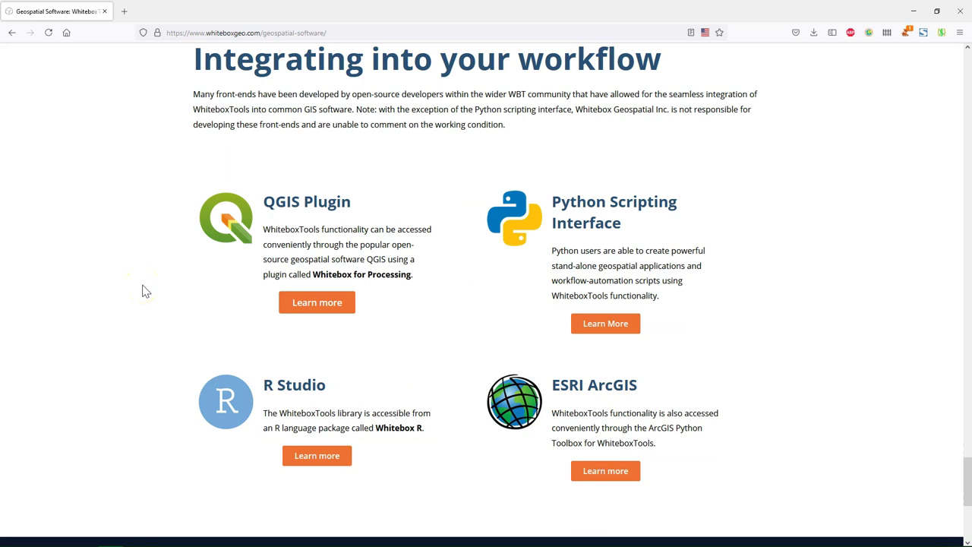
left_click(320, 306)
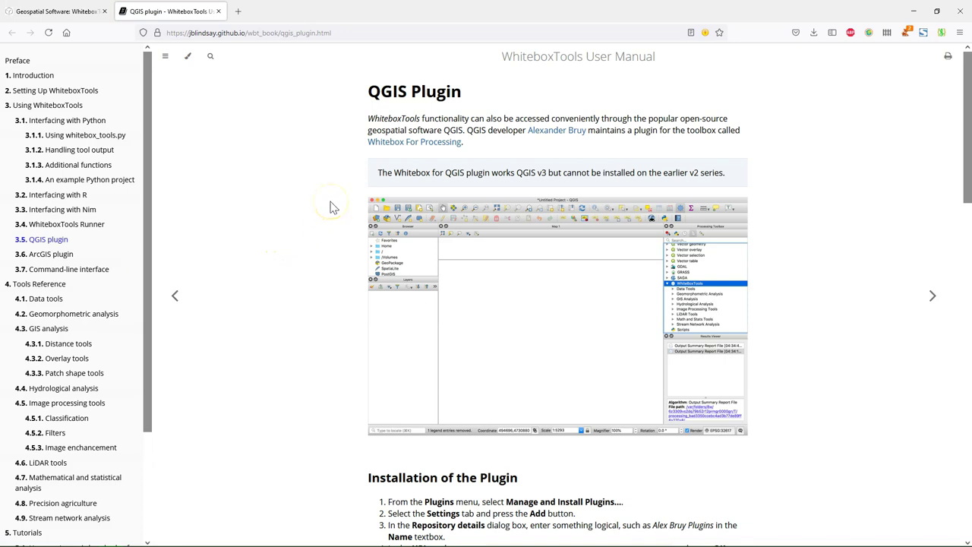
scroll(330, 206, "down", 4)
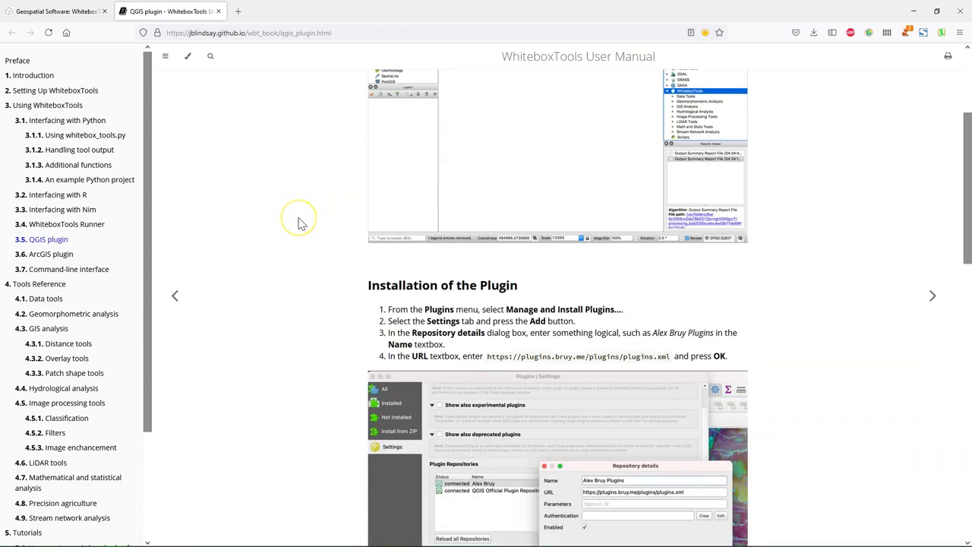
scroll(298, 223, "down", 2)
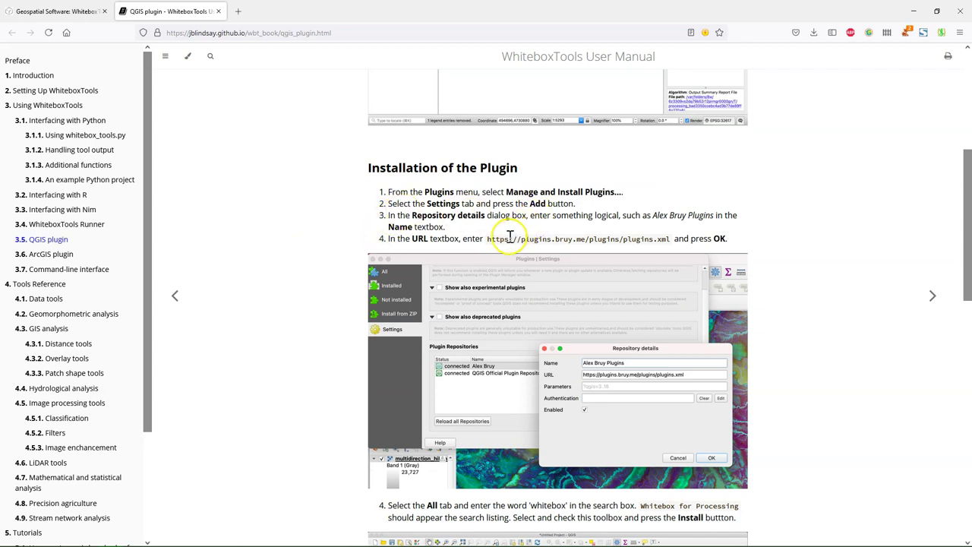
left_click_drag(486, 240, 673, 242)
key("ctrl+c")
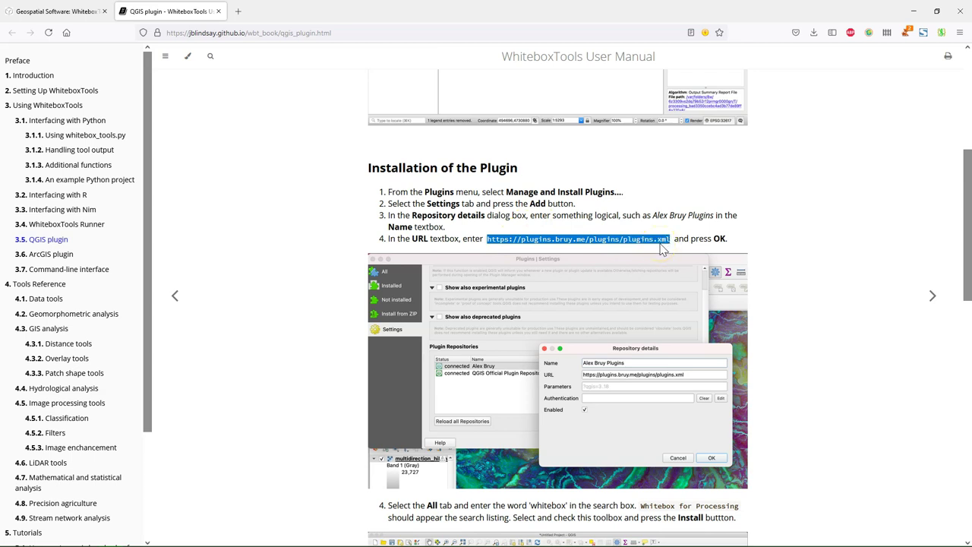
key("alt+Tab")
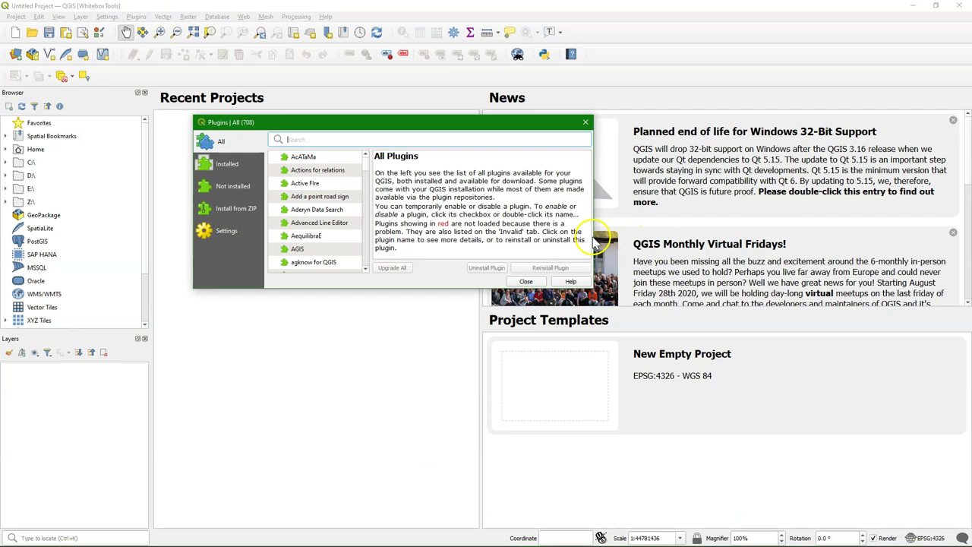
left_click(225, 232)
scroll(384, 231, "down", 5)
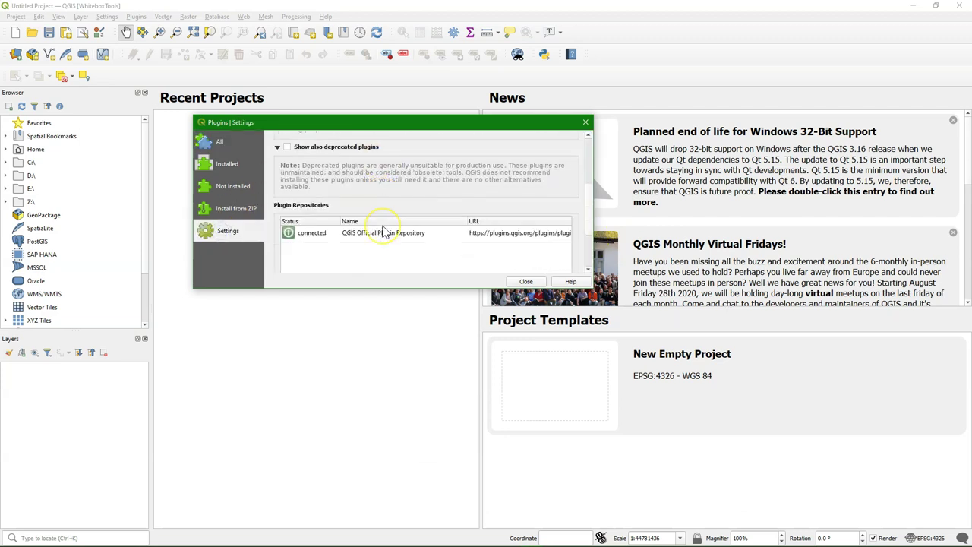
left_click(462, 240)
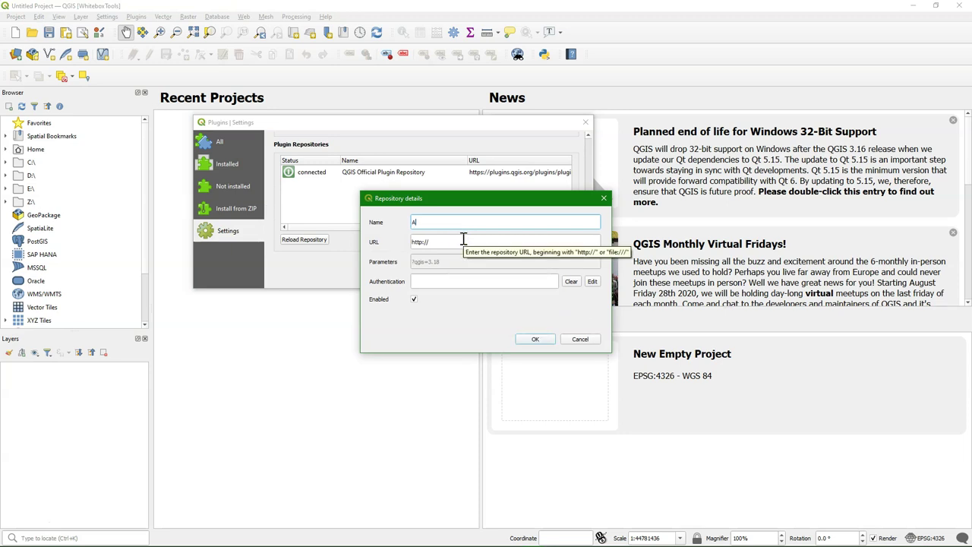
type("Alex Bruy Plugin")
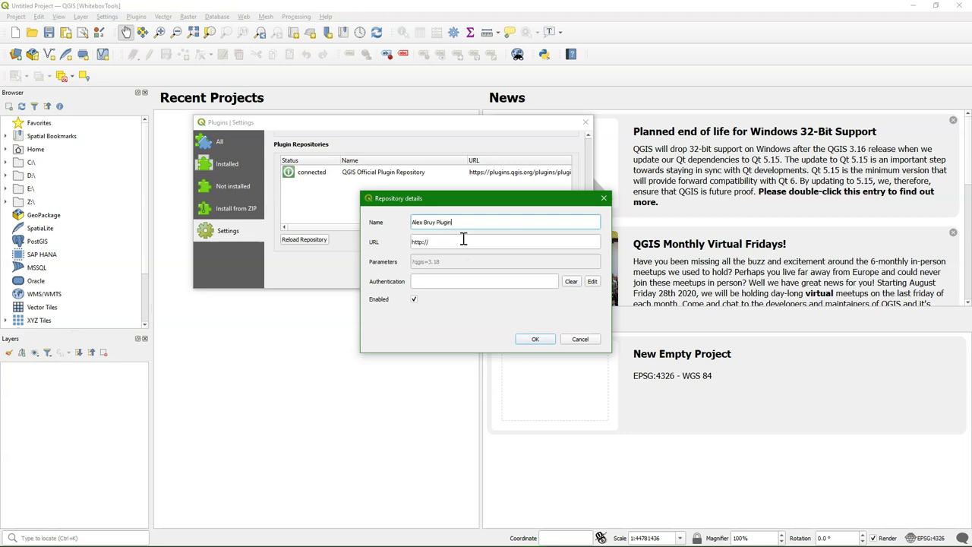
type("s")
key("Tab")
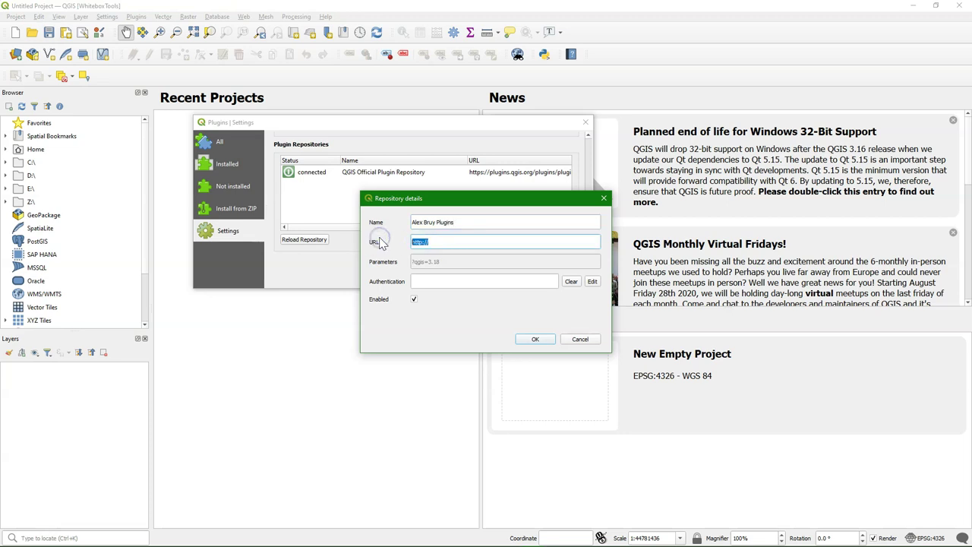
key("ctrl+v")
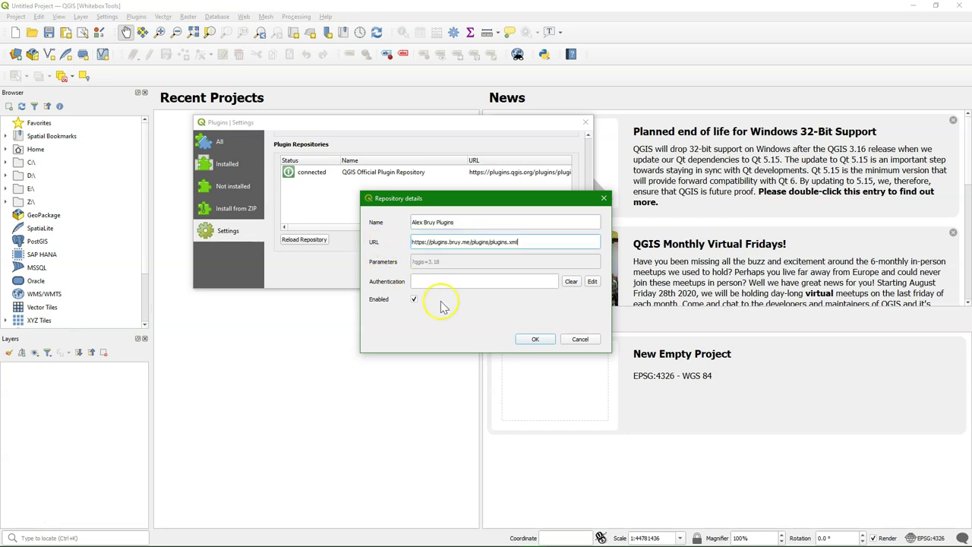
left_click(537, 339)
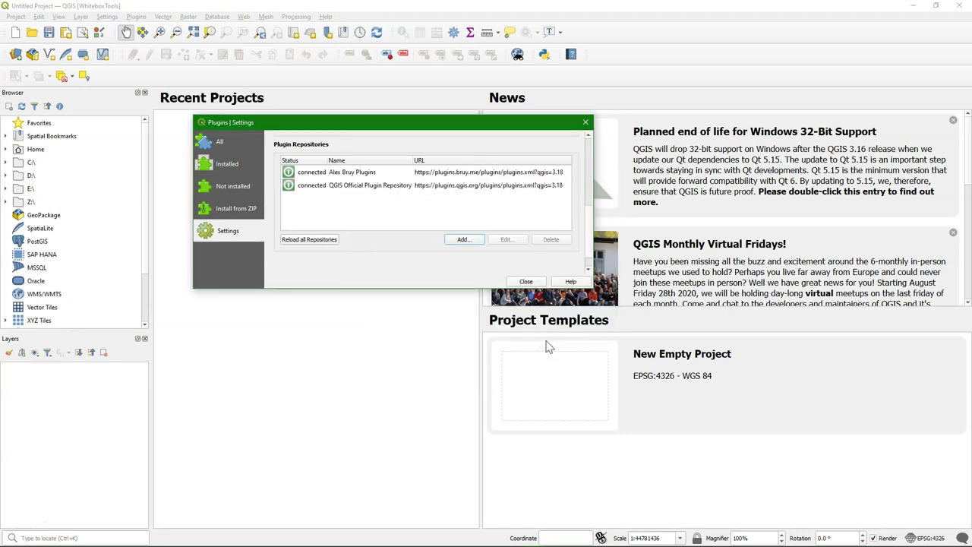
Search all plugins for 'white' and install WhiteboxTools for Processing 1.2.0, then close the manager
left_click(219, 144)
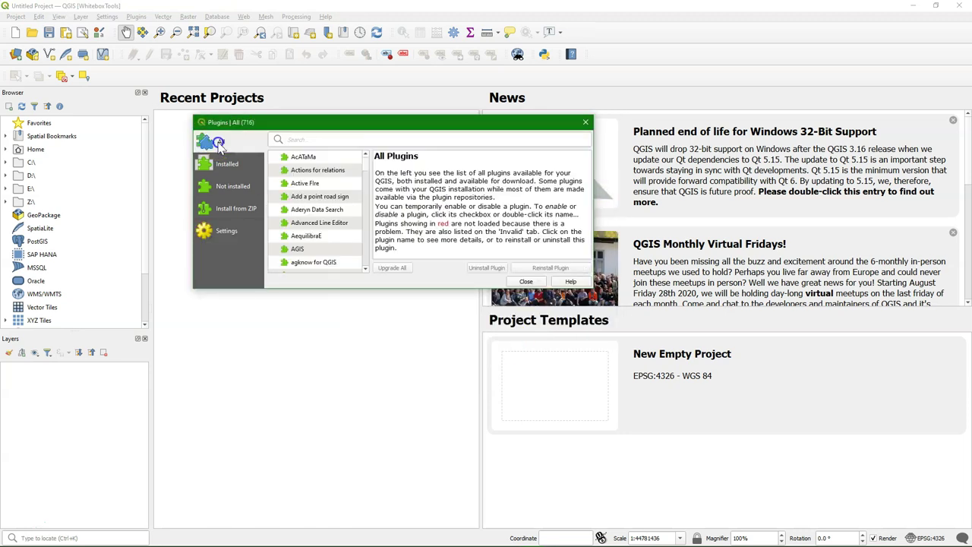
left_click(309, 140)
type("white")
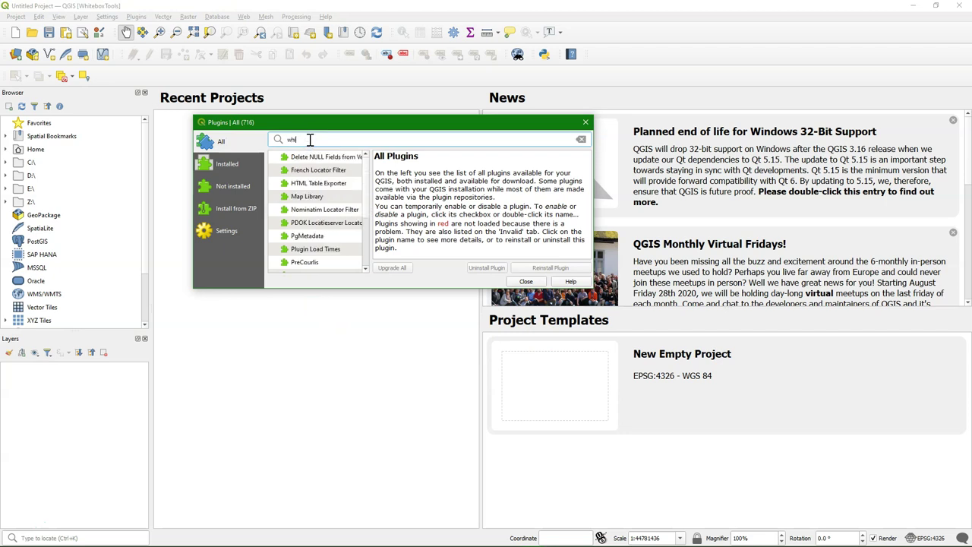
left_click(330, 157)
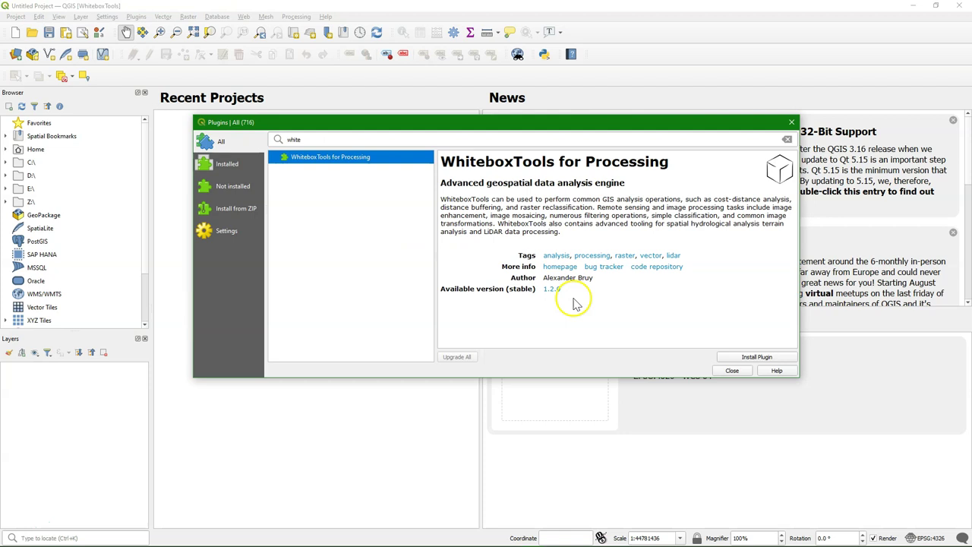
left_click(756, 356)
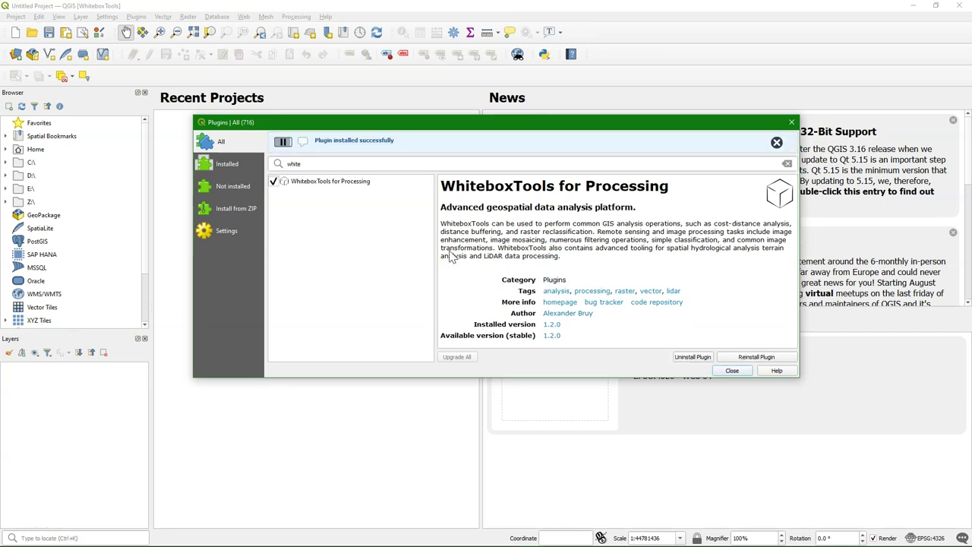
left_click(733, 372)
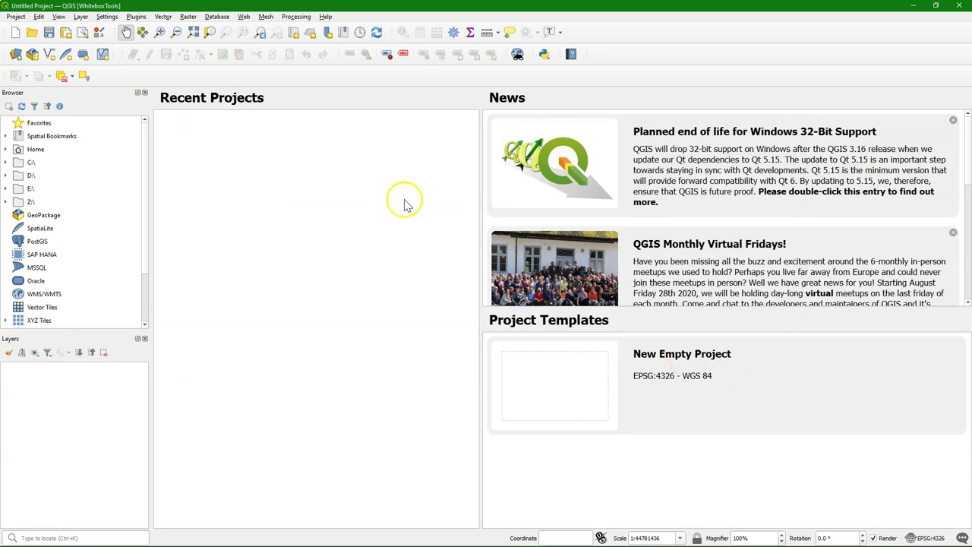
Open the Processing Toolbox and its options at the Providers > WhiteboxTools executable setting
left_click(297, 16)
left_click(303, 28)
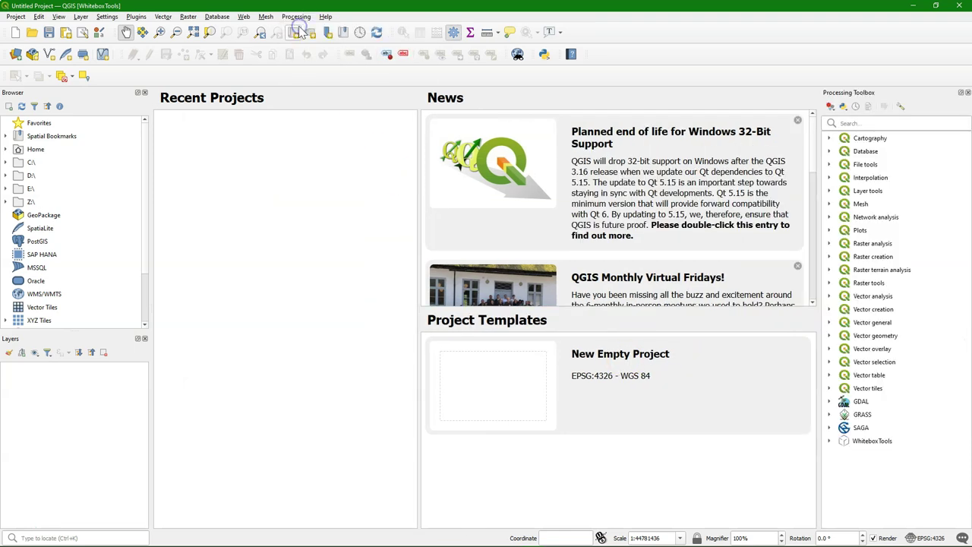
left_click(902, 107)
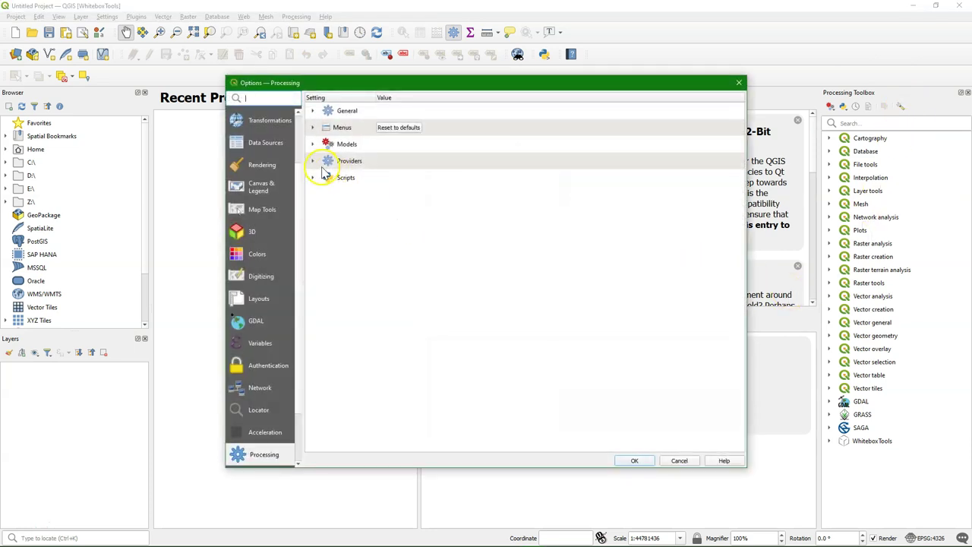
left_click(312, 161)
left_click(327, 244)
left_click(473, 261)
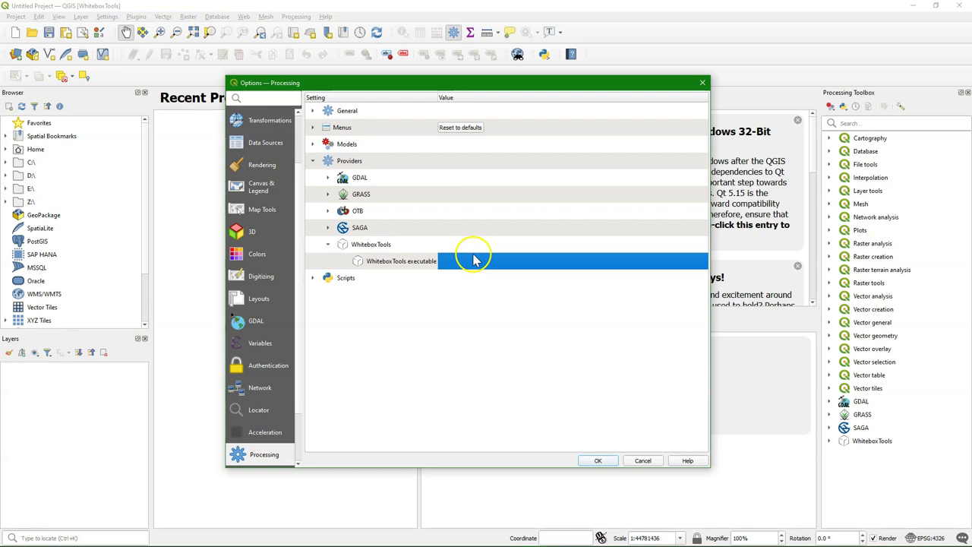
left_click(472, 259)
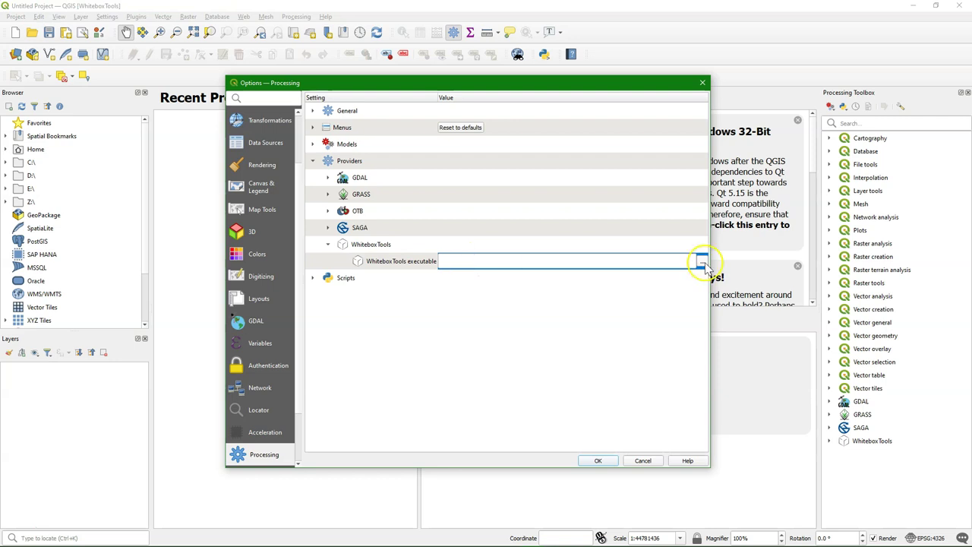
Set the WhiteboxTools executable to C:\WBT\whitebox_tools.exe and save the Processing options
left_click(701, 263)
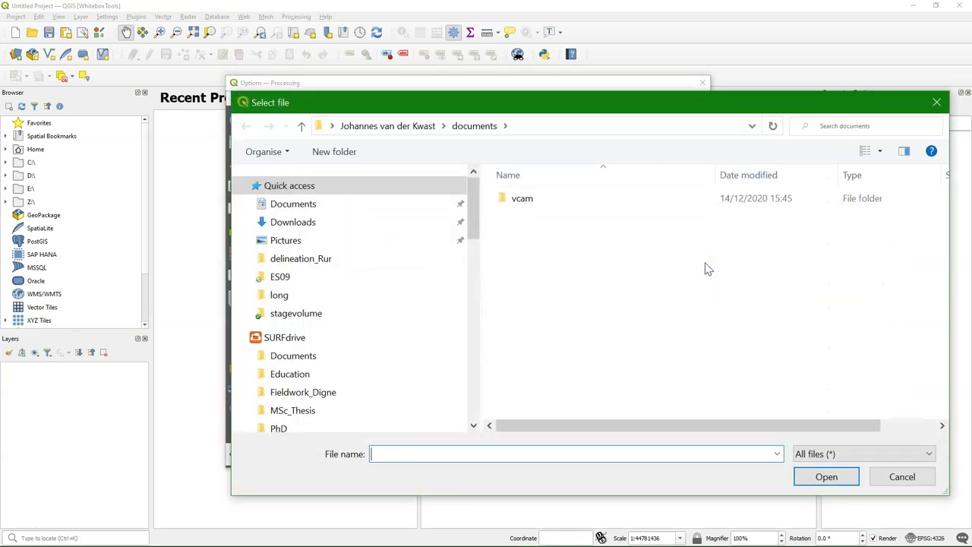
left_click_drag(471, 221, 466, 385)
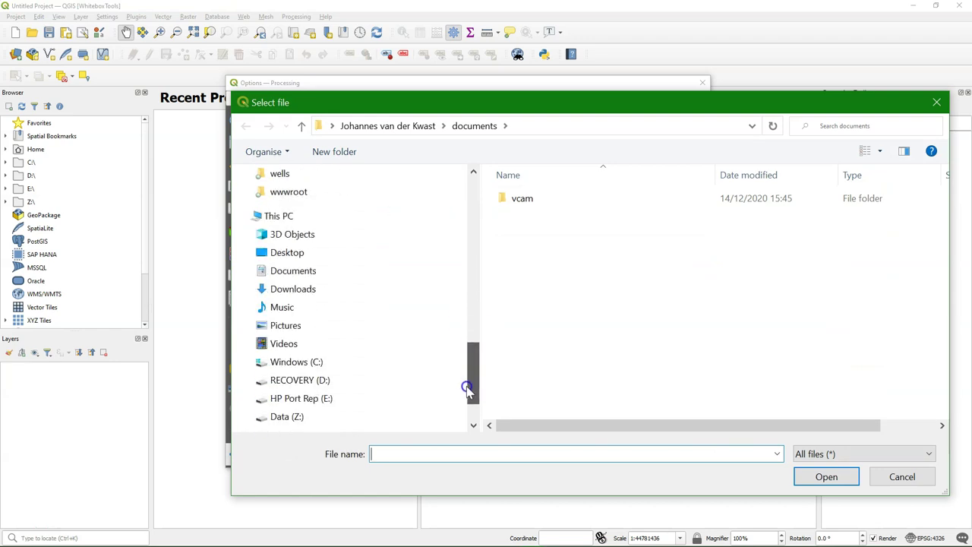
left_click(284, 367)
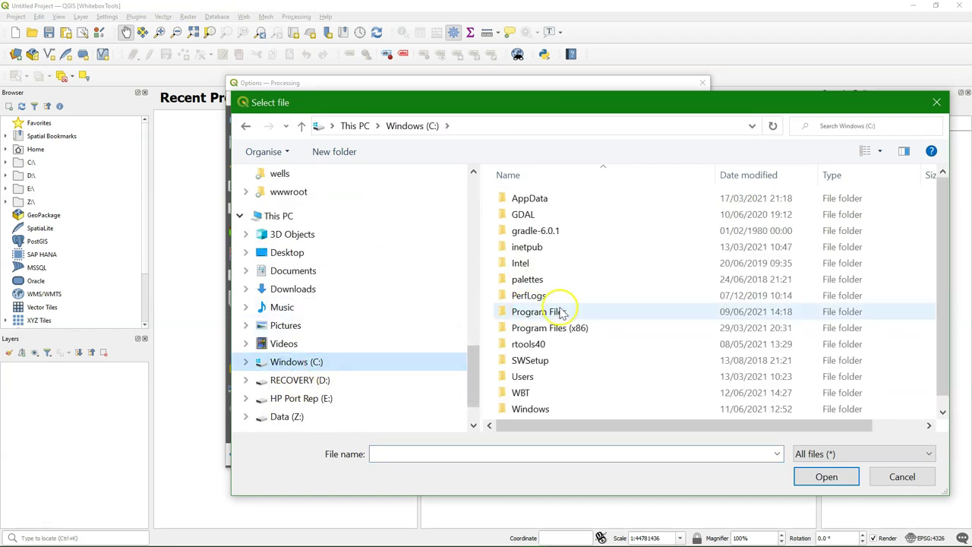
left_click(522, 396)
double_click(522, 396)
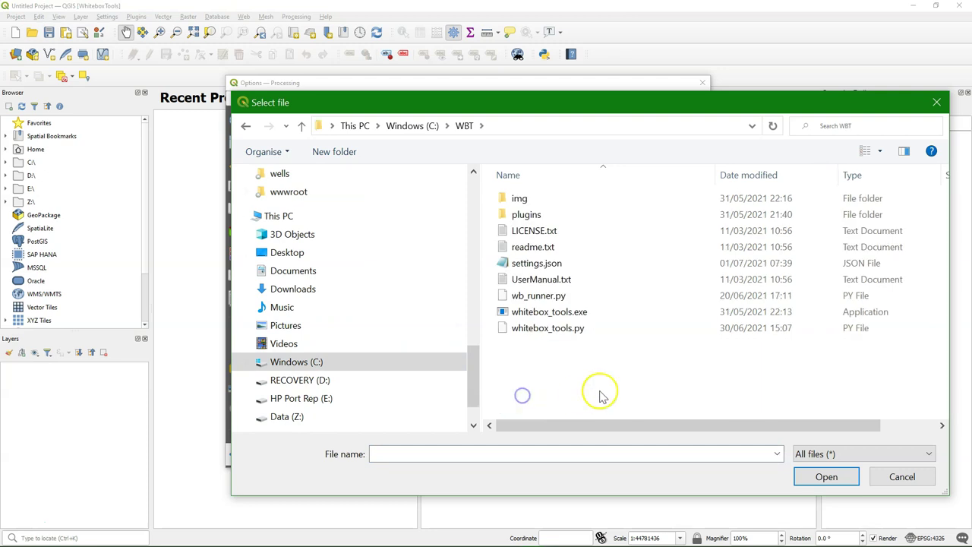
left_click(574, 314)
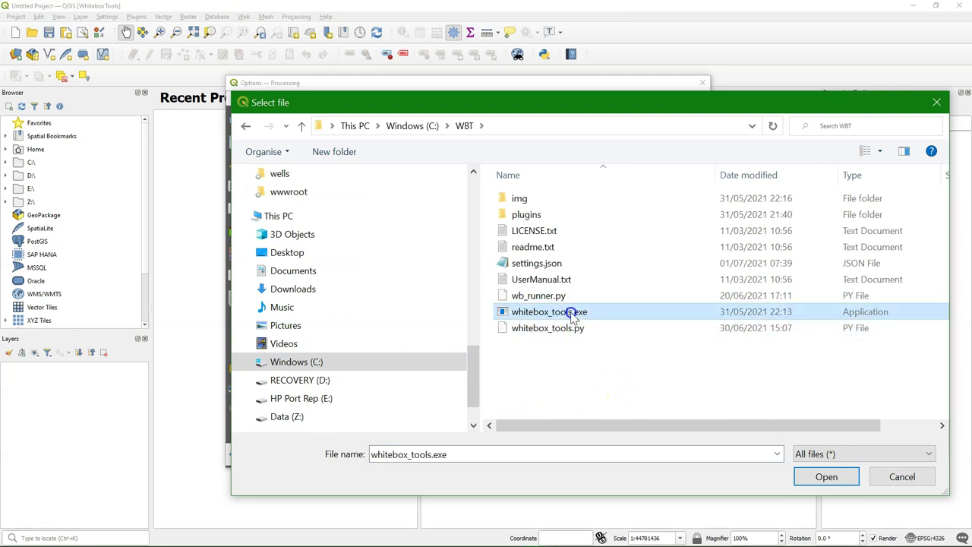
left_click(828, 477)
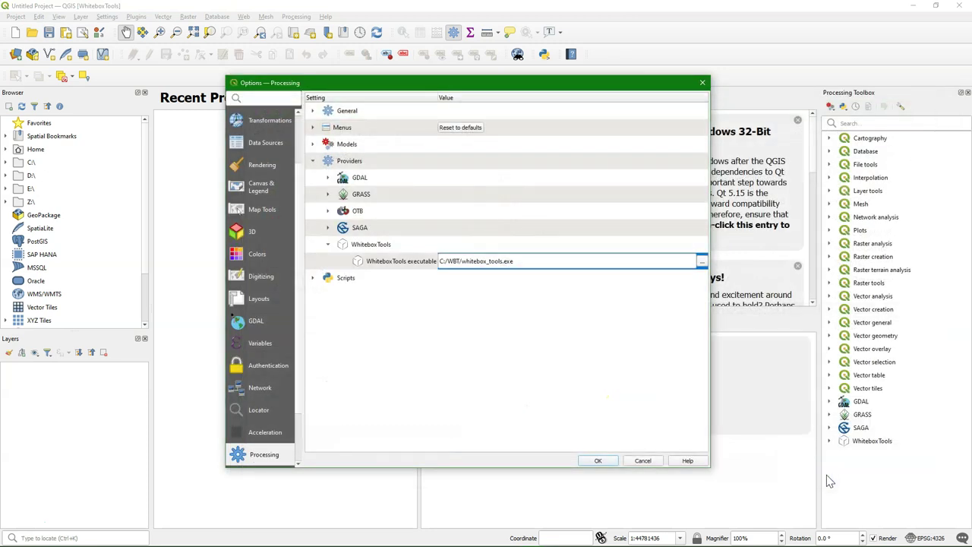
left_click(600, 460)
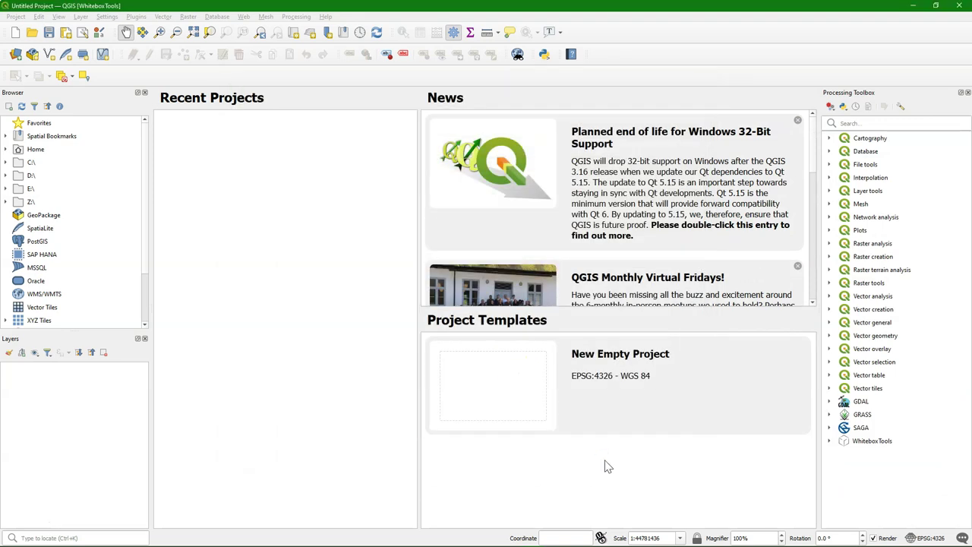
Expand the WhiteboxTools provider and its Stream Network Analysis group, scrolling to the LiDAR tools
left_click(829, 441)
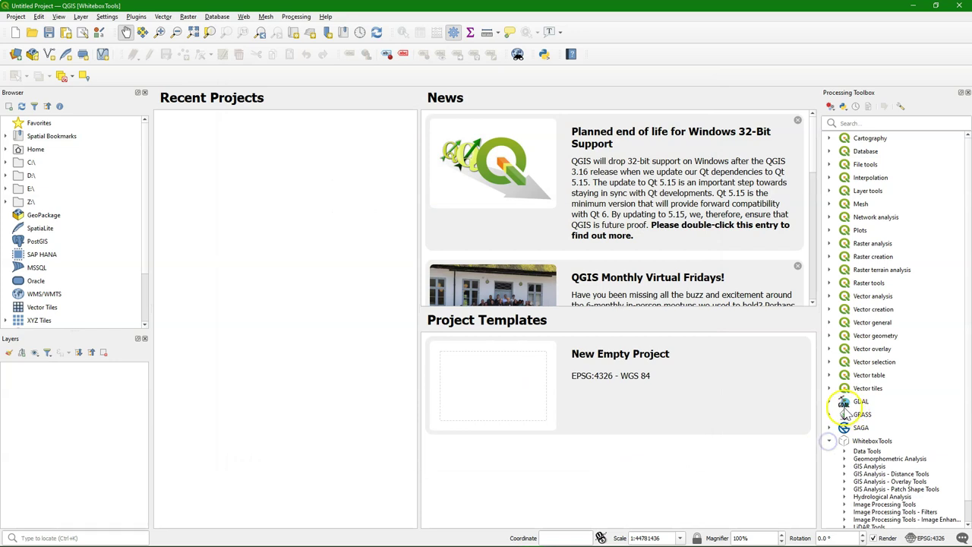
scroll(842, 433, "down", 1)
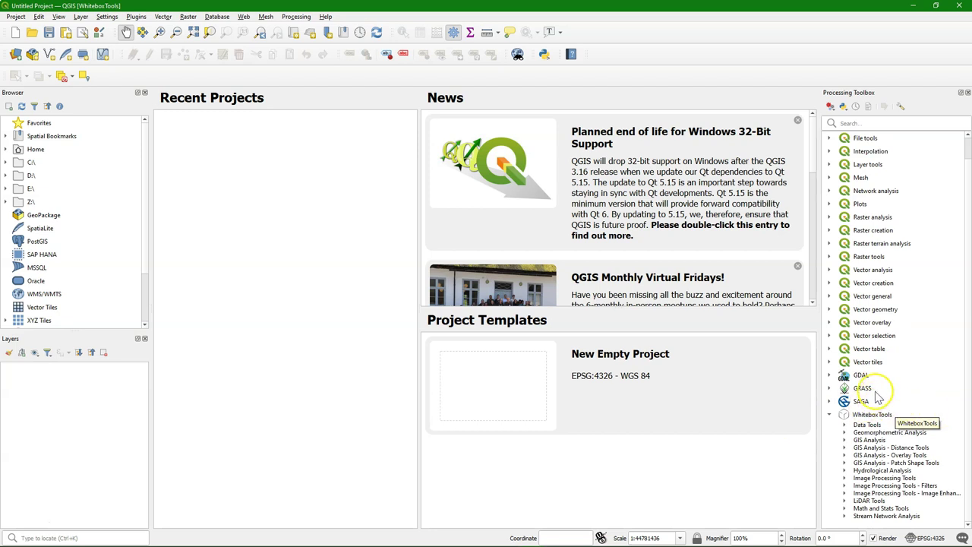
left_click(844, 516)
scroll(846, 456, "down", 7)
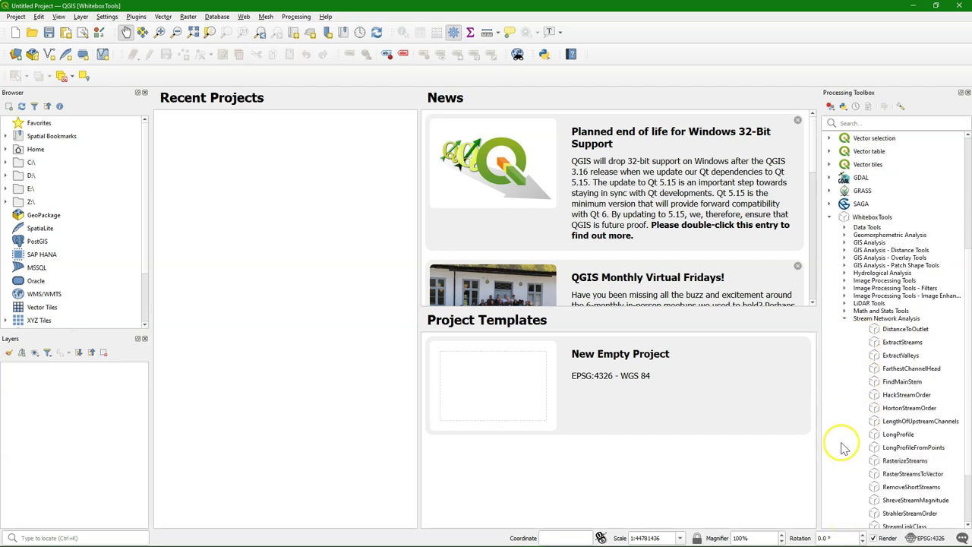
scroll(844, 438, "down", 1)
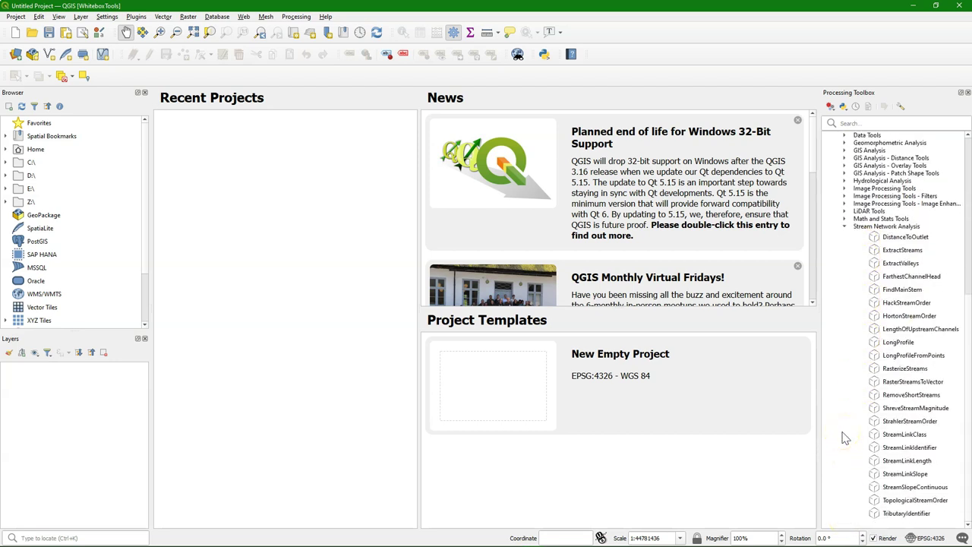
scroll(921, 466, "down", 10)
scroll(924, 468, "up", 5)
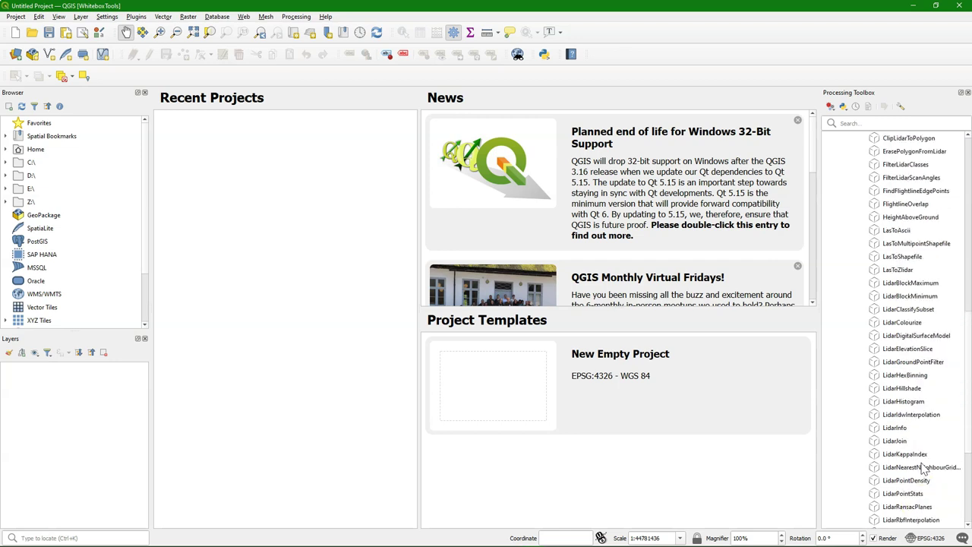